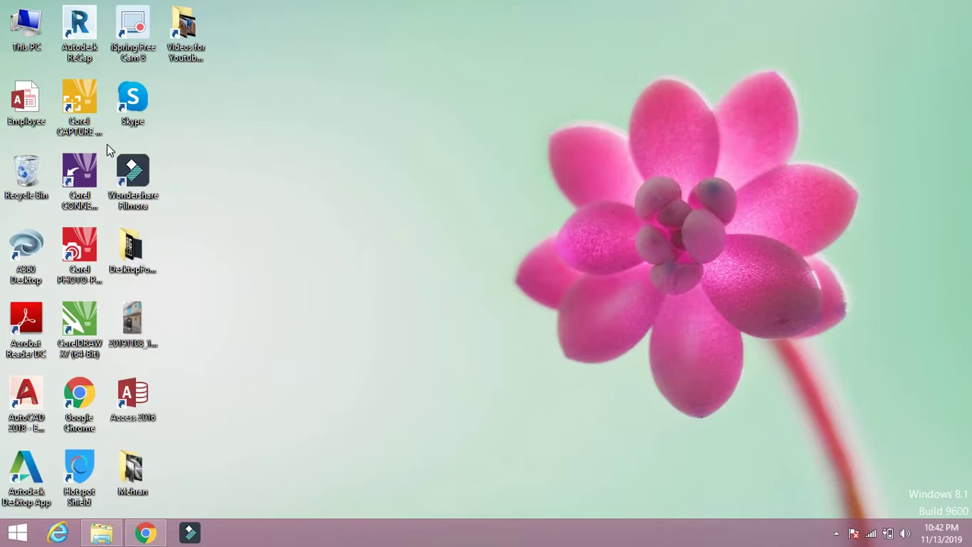
# Step: Open the Employee database from the desktop and start a new blank table in Design view
pyautogui.doubleClick(29, 102)
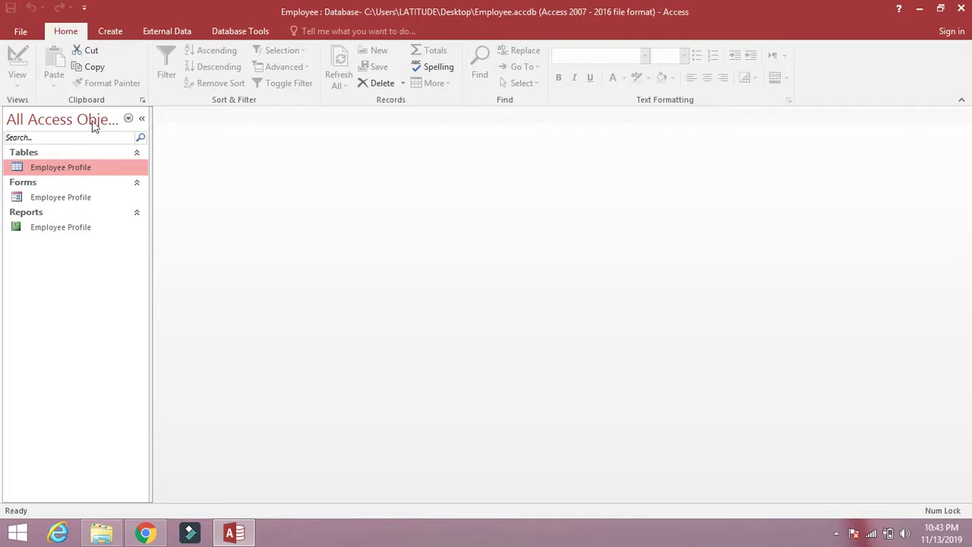
pyautogui.click(110, 35)
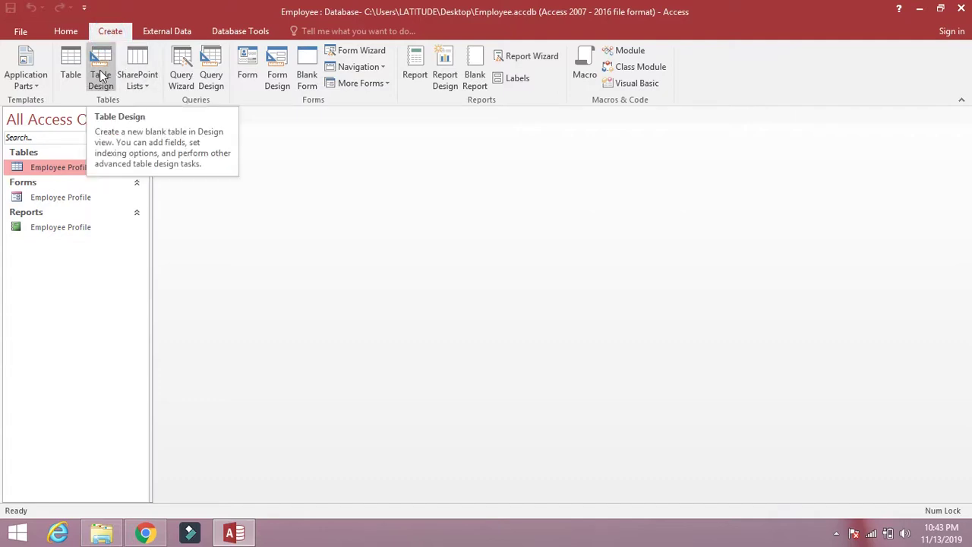
pyautogui.click(101, 74)
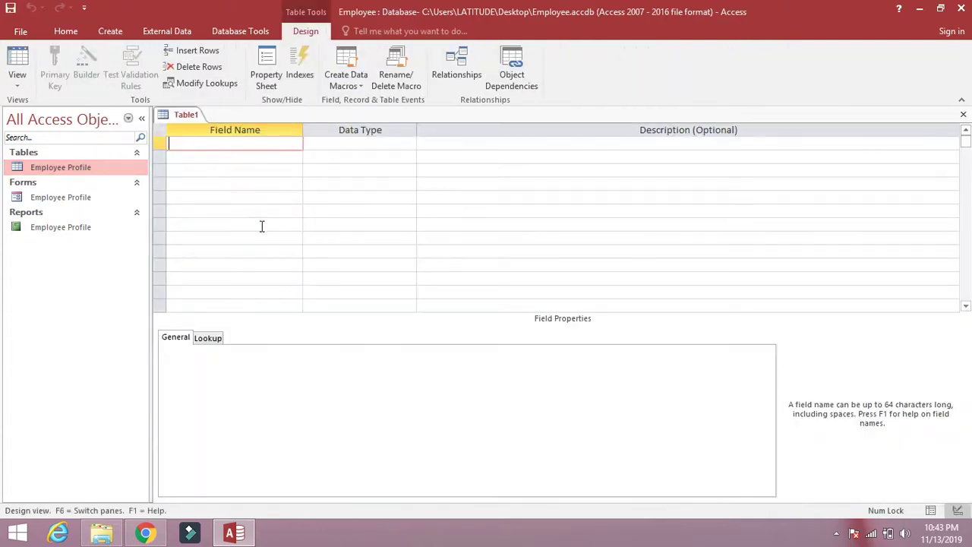
# Step: Define the new table's first field as ID with the Number data type
pyautogui.click(209, 143)
pyautogui.write('ID')
pyautogui.press('Tab')
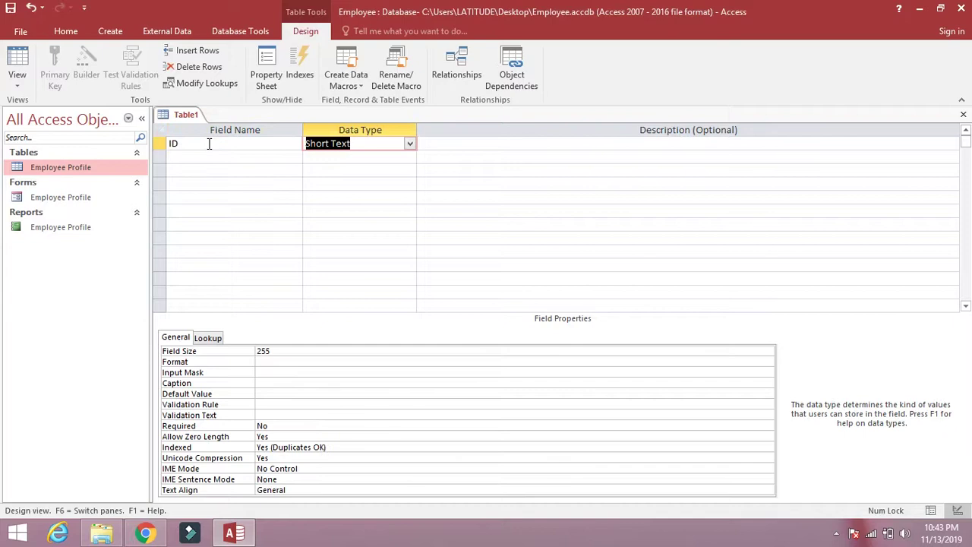
pyautogui.click(411, 144)
pyautogui.click(342, 186)
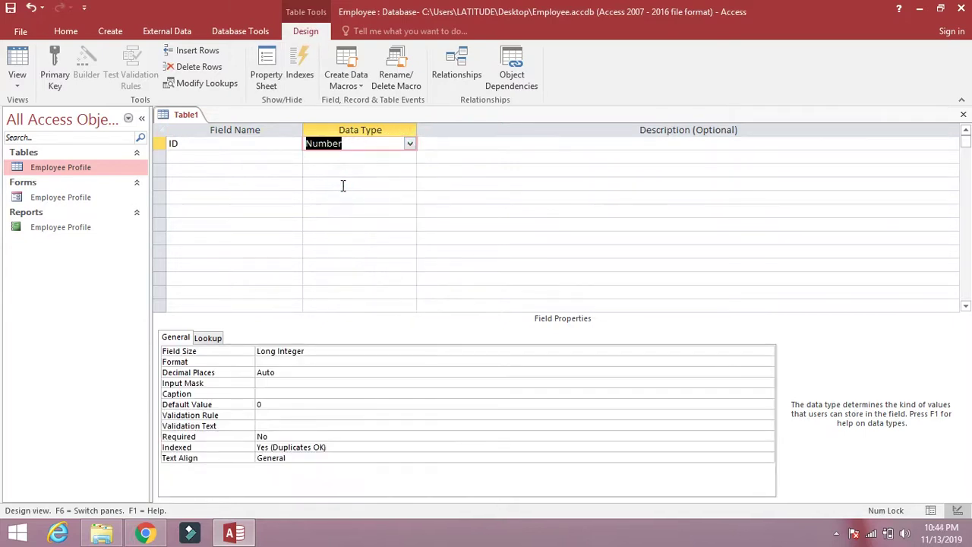
# Step: Add a second field named Name of the Child with the Short Text data type
pyautogui.click(202, 158)
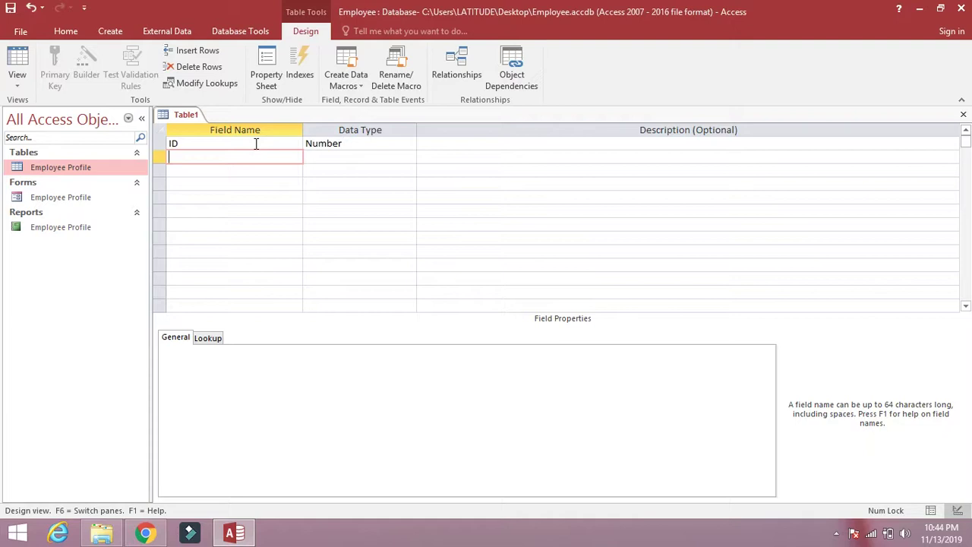
pyautogui.write('Name of the Child')
pyautogui.press('Tab')
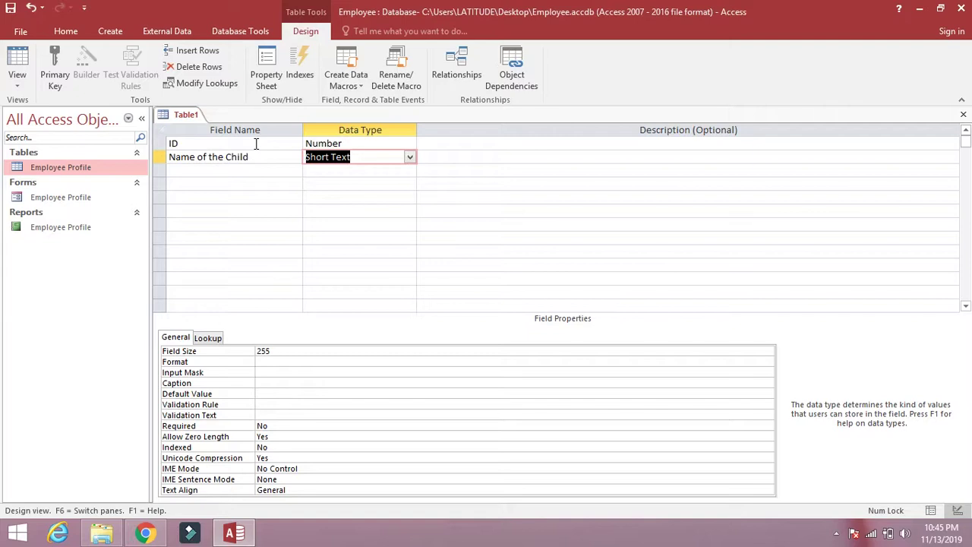
pyautogui.click(410, 157)
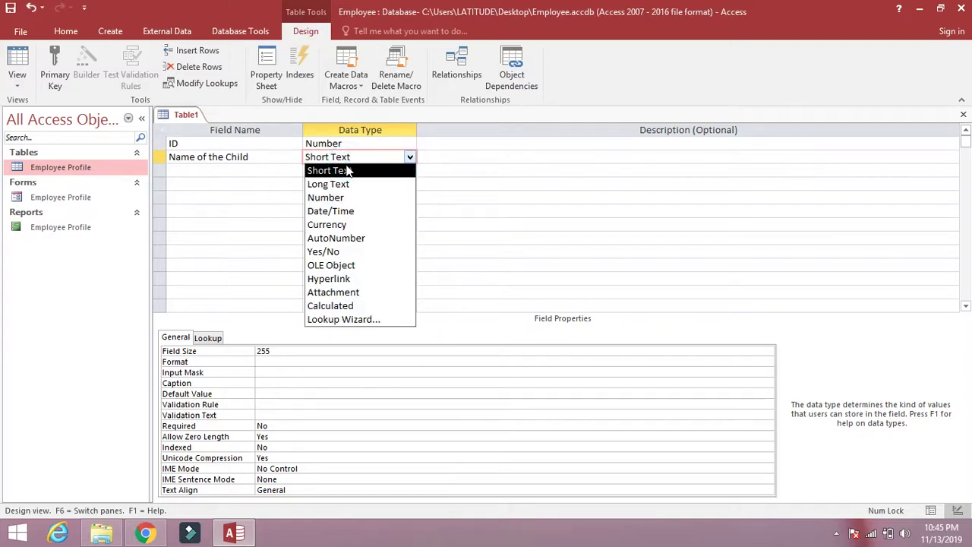
pyautogui.click(346, 169)
pyautogui.moveTo(940, 289)
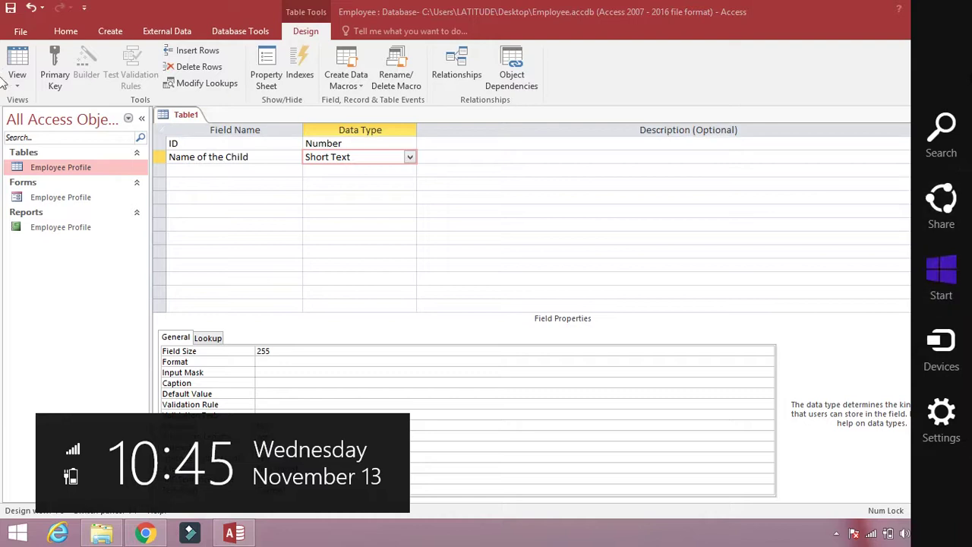
# Step: Add a third field named Sex with the Short Text data type
pyautogui.click(174, 169)
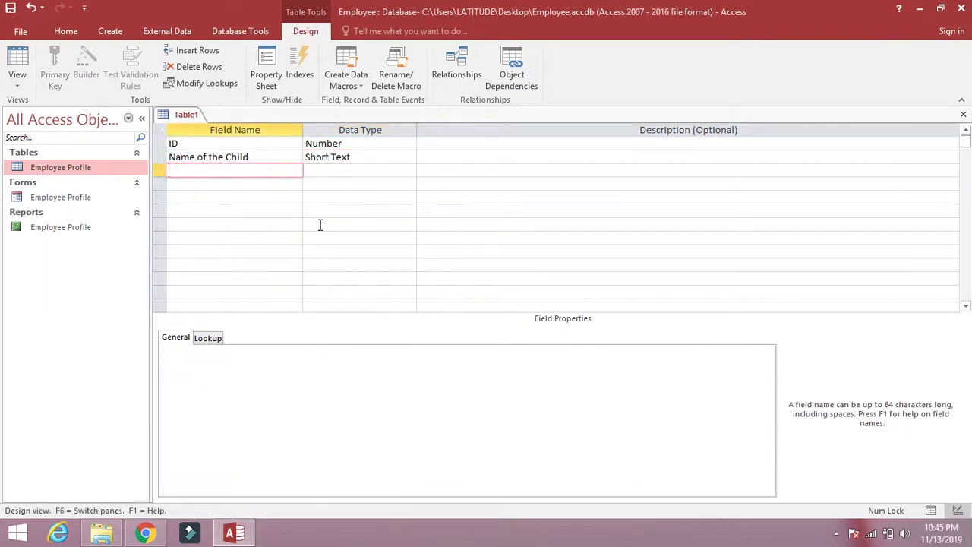
pyautogui.write('Sex')
pyautogui.press('Tab')
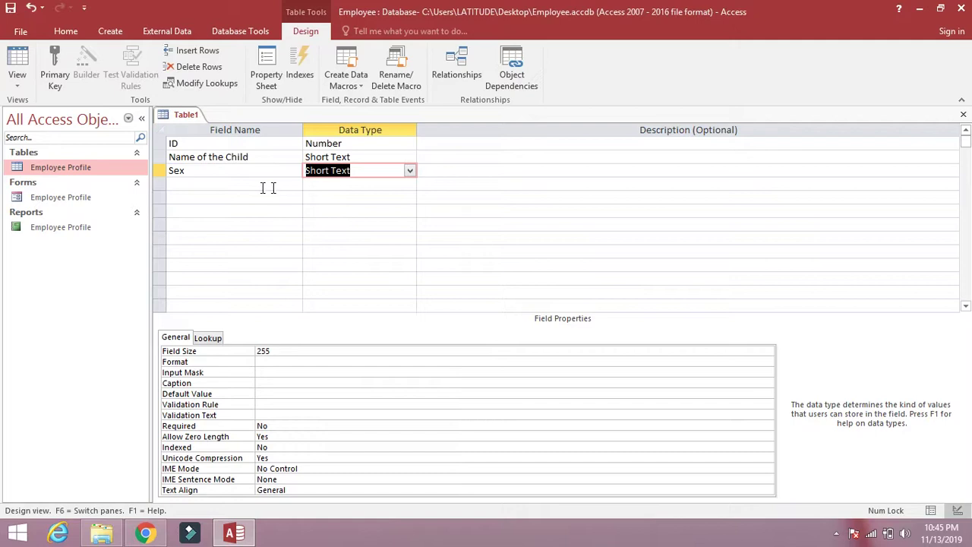
pyautogui.click(201, 184)
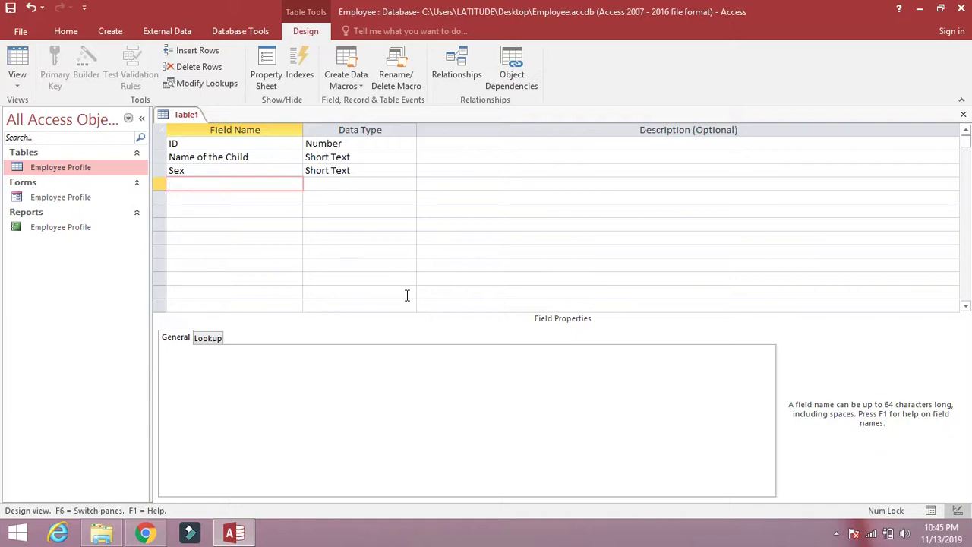
# Step: Save the table as Employee Children without creating a primary key, and close it
pyautogui.click(11, 9)
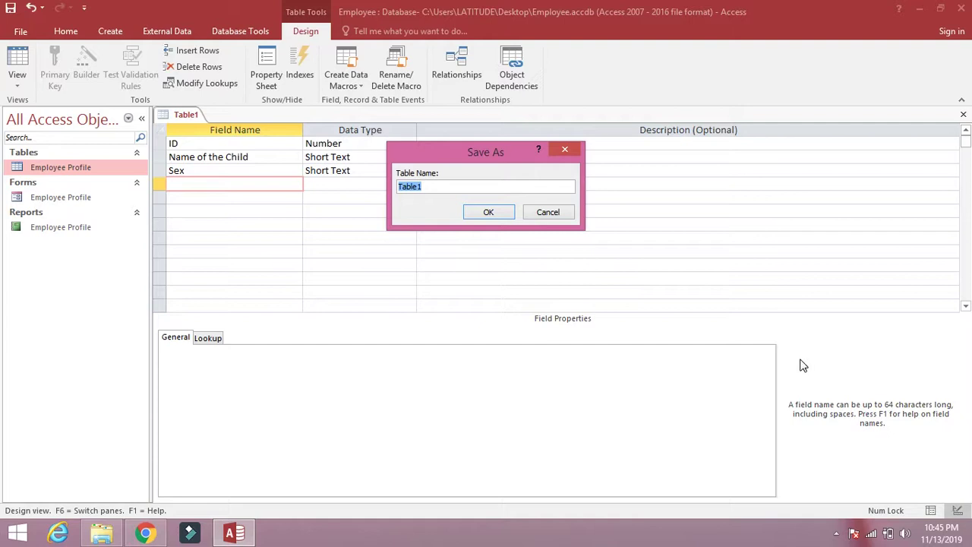
pyautogui.write('Eml')
pyautogui.write('ployee C')
pyautogui.write('hildren')
pyautogui.click(486, 212)
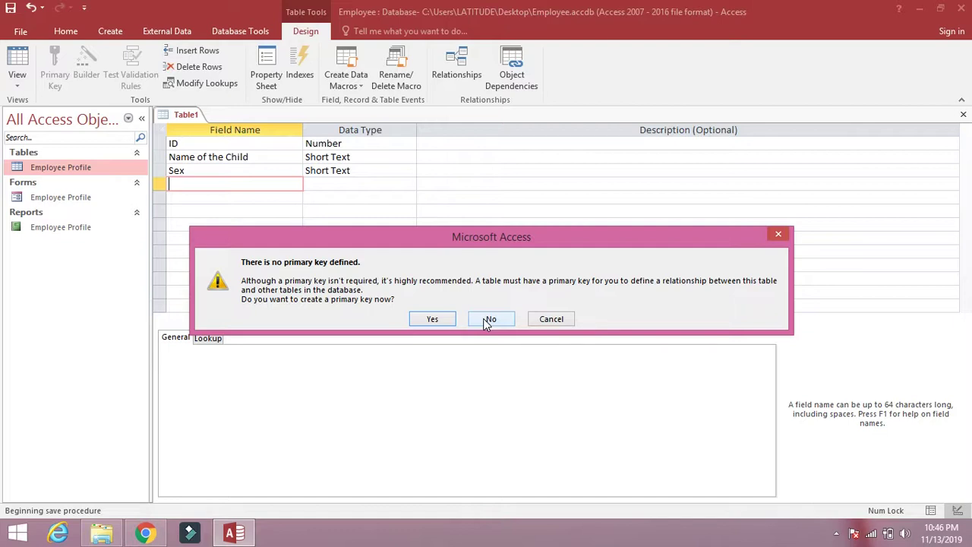
pyautogui.click(487, 321)
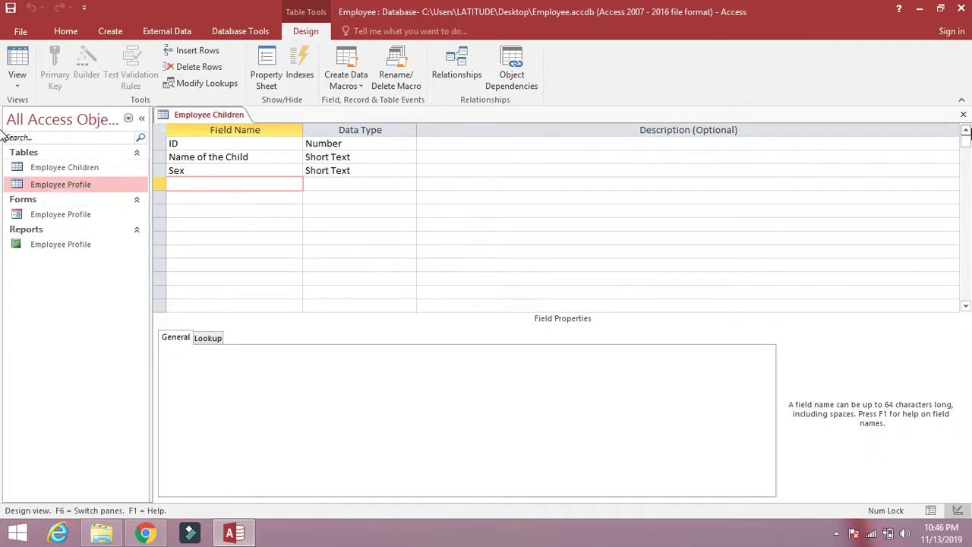
pyautogui.click(964, 114)
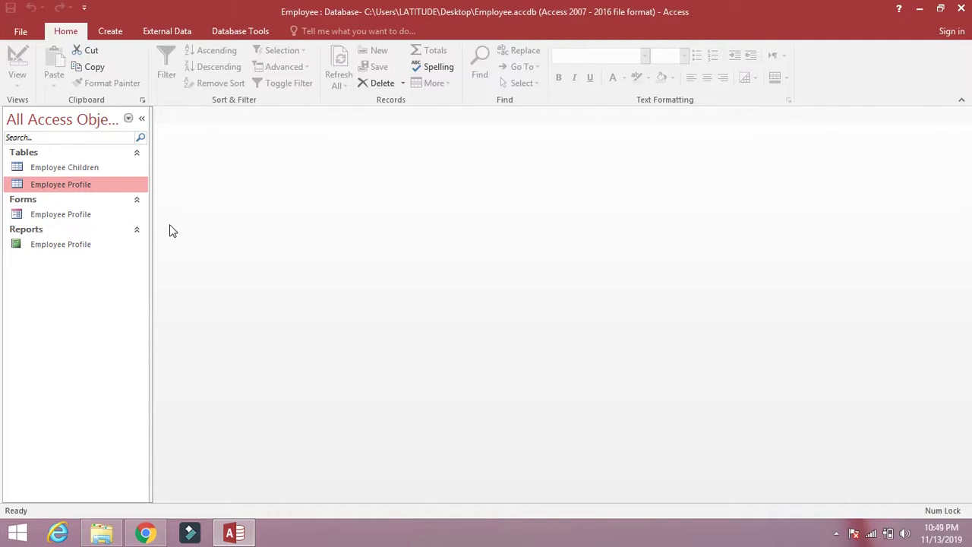
# Step: Make ID the primary key of the Employee Profile table in Design view, then save and close the table
pyautogui.rightClick(66, 191)
pyautogui.click(98, 217)
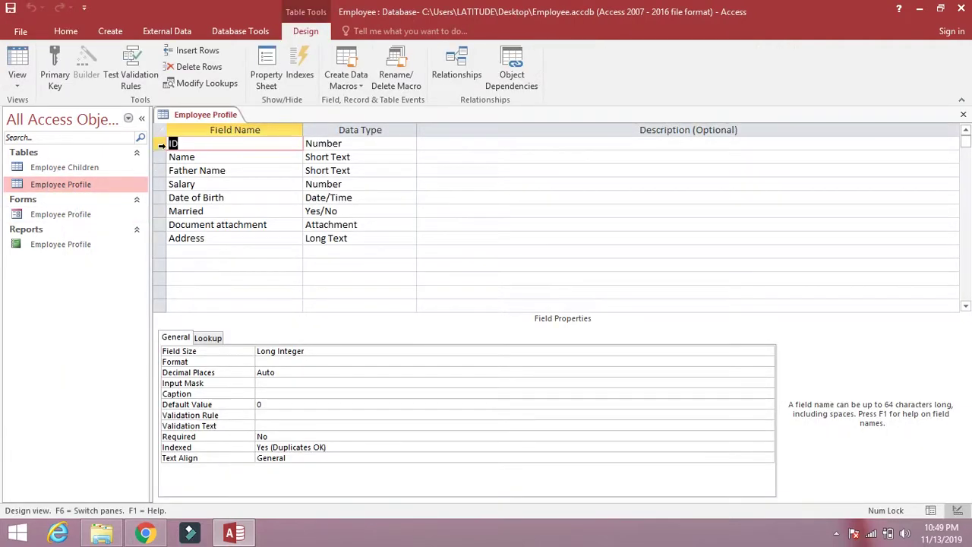
pyautogui.click(161, 143)
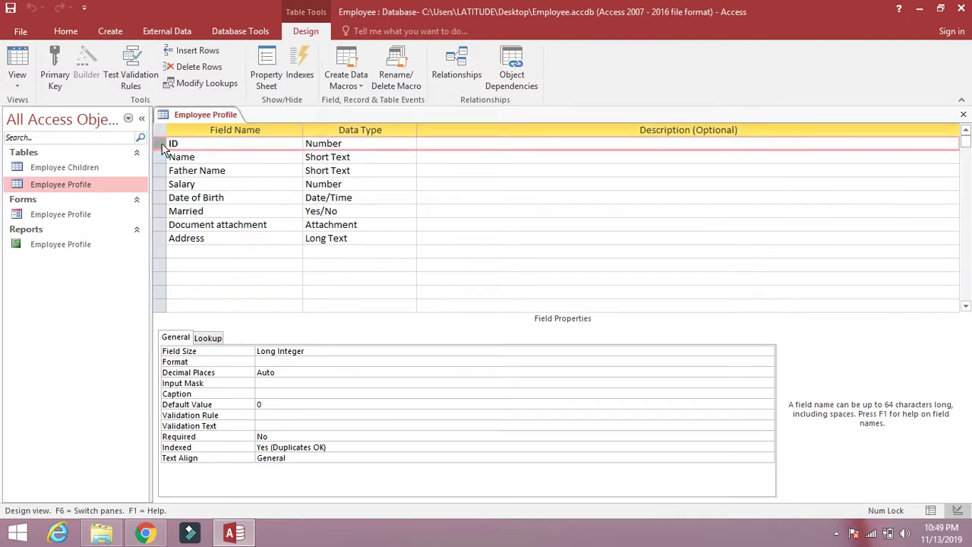
pyautogui.rightClick(161, 144)
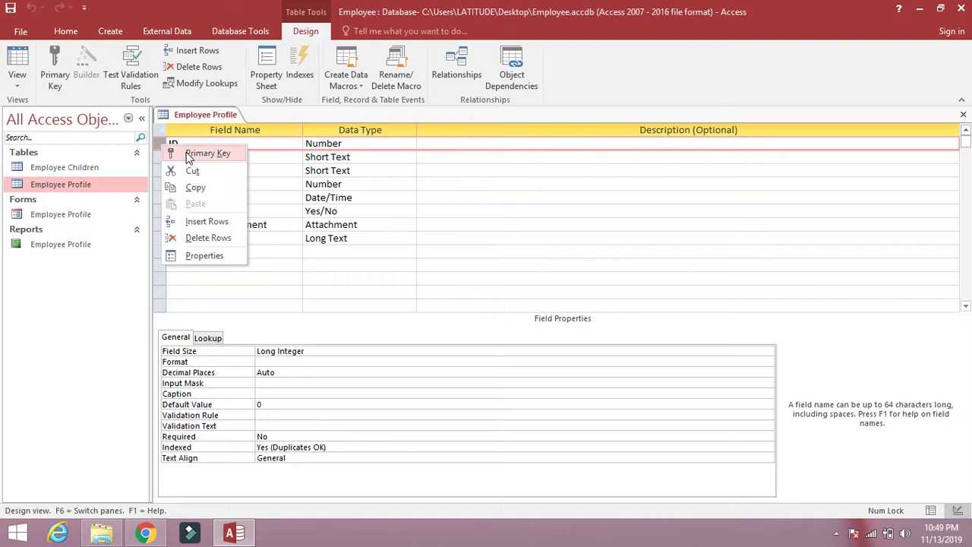
pyautogui.click(190, 154)
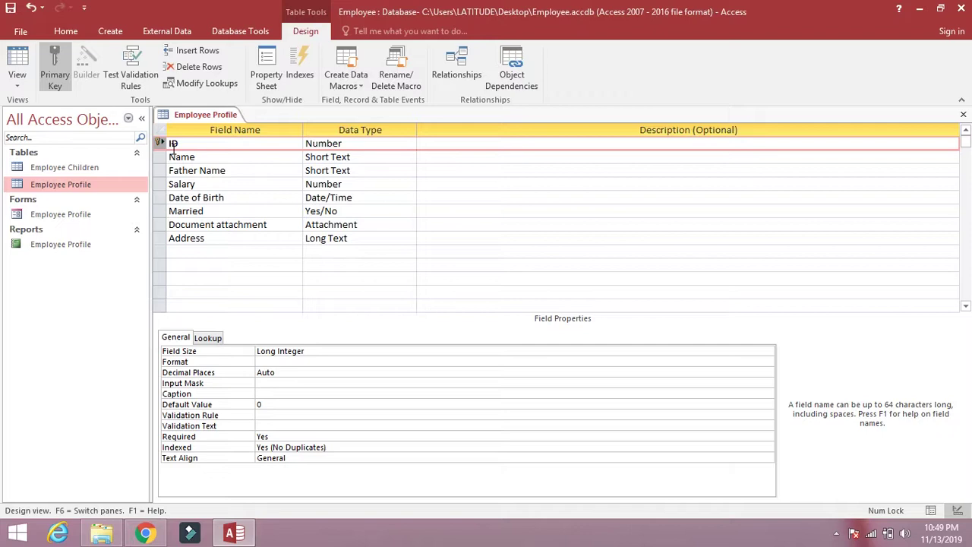
pyautogui.click(11, 9)
pyautogui.click(962, 119)
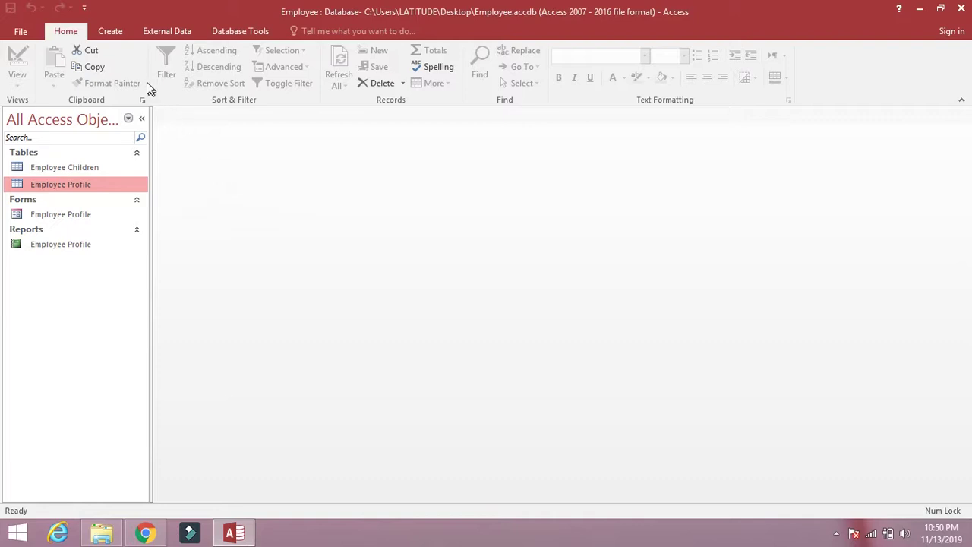
pyautogui.click(105, 30)
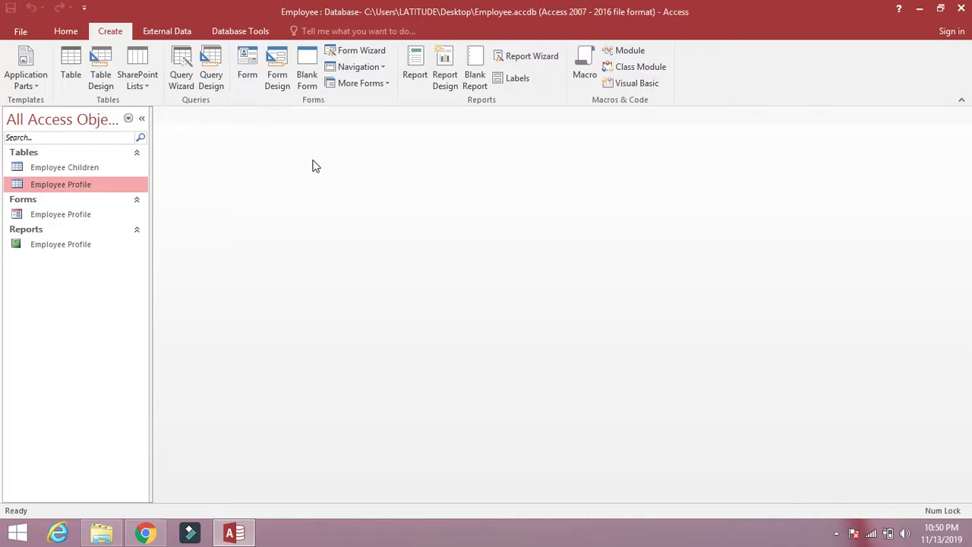
pyautogui.click(352, 52)
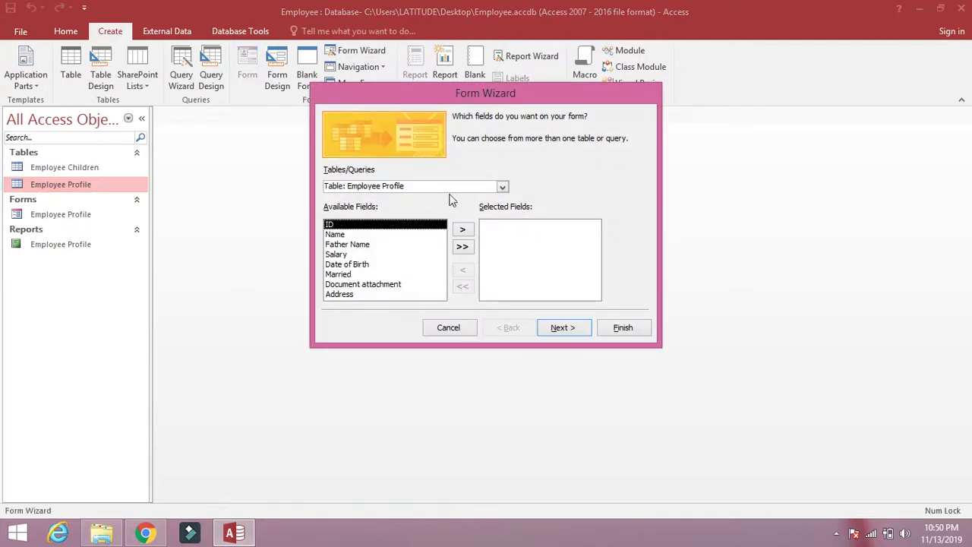
pyautogui.click(502, 188)
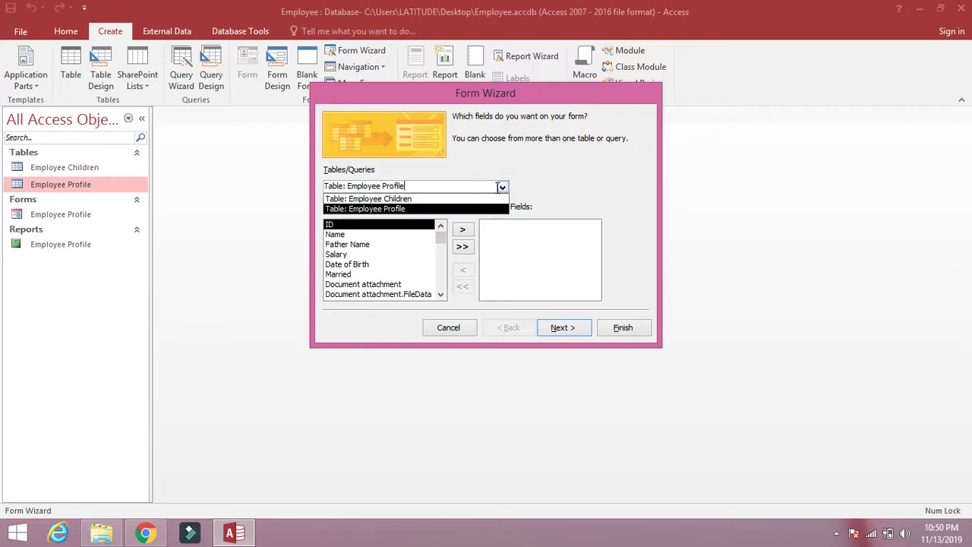
pyautogui.click(373, 210)
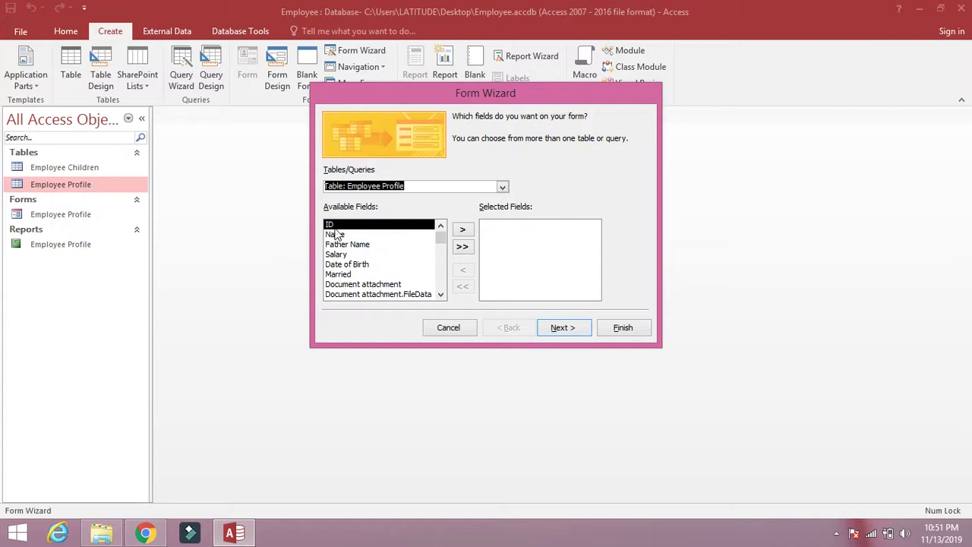
pyautogui.click(463, 247)
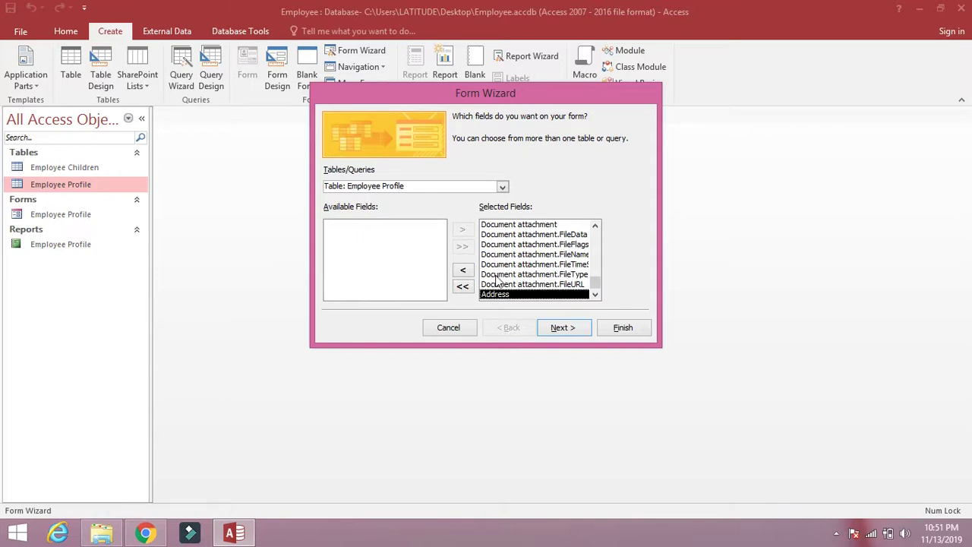
pyautogui.click(560, 331)
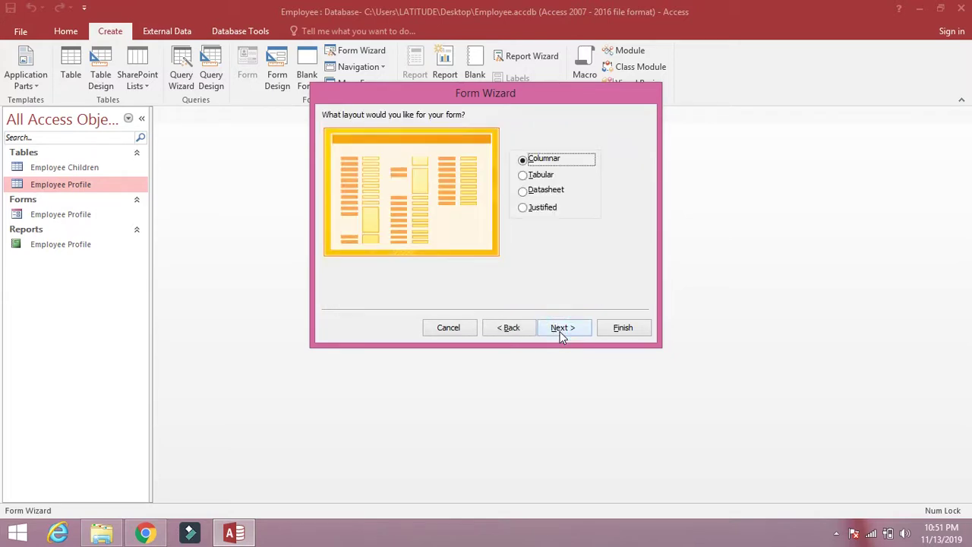
pyautogui.click(507, 331)
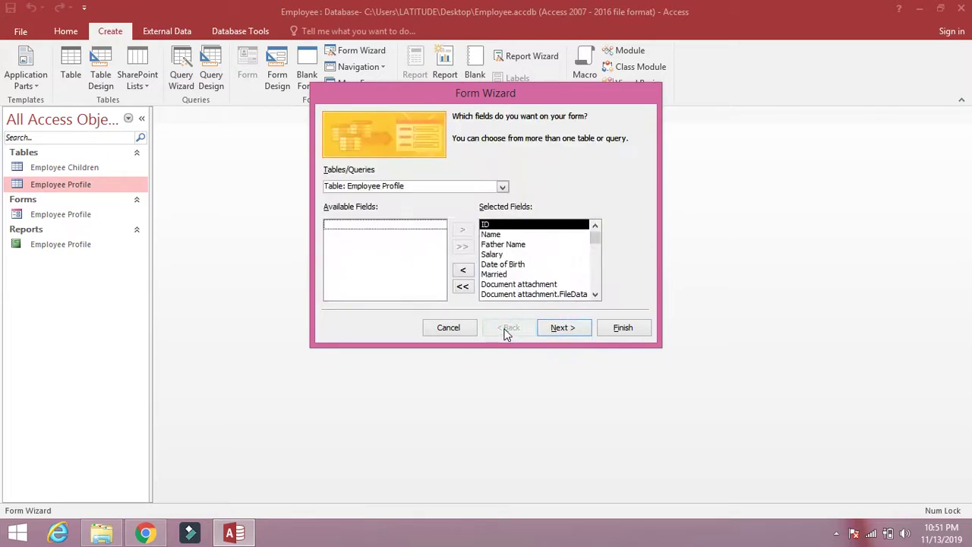
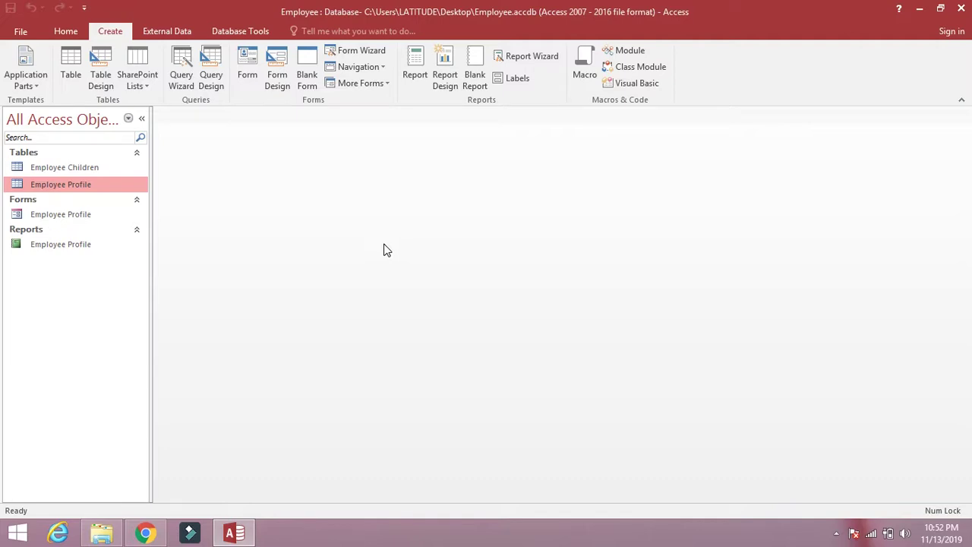
# Step: Open the database's Relationships layout and add both the Employee Children and Employee Profile tables to it
pyautogui.click(226, 32)
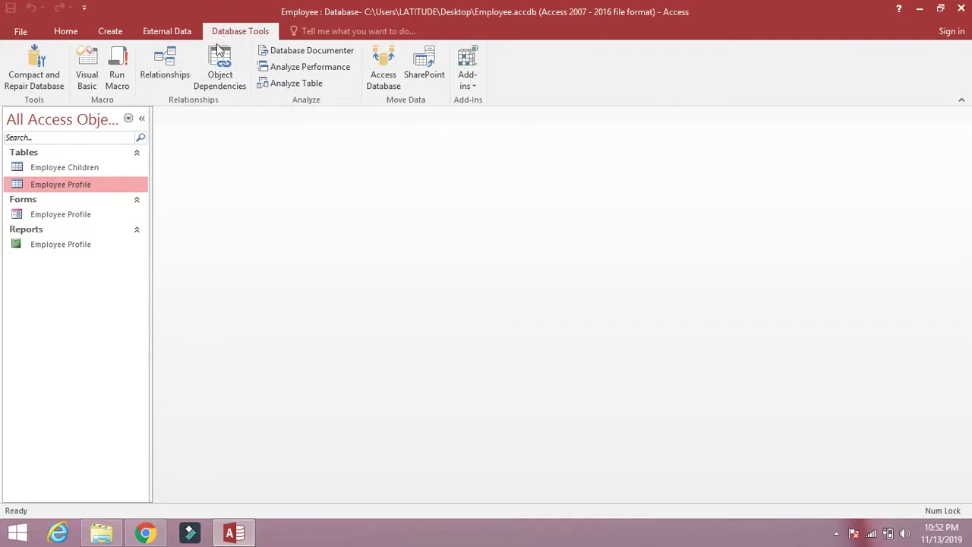
pyautogui.click(161, 71)
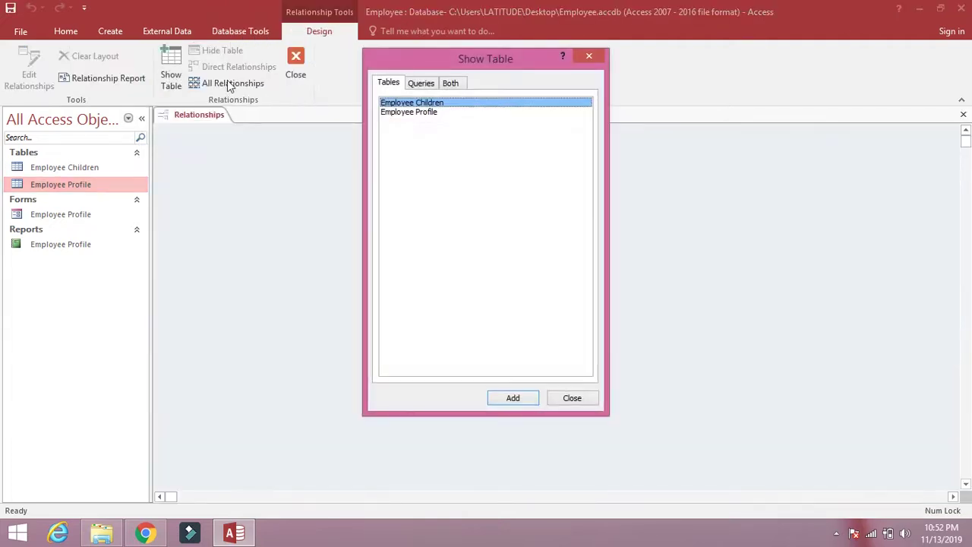
pyautogui.moveTo(436, 71); pyautogui.dragTo(385, 111)
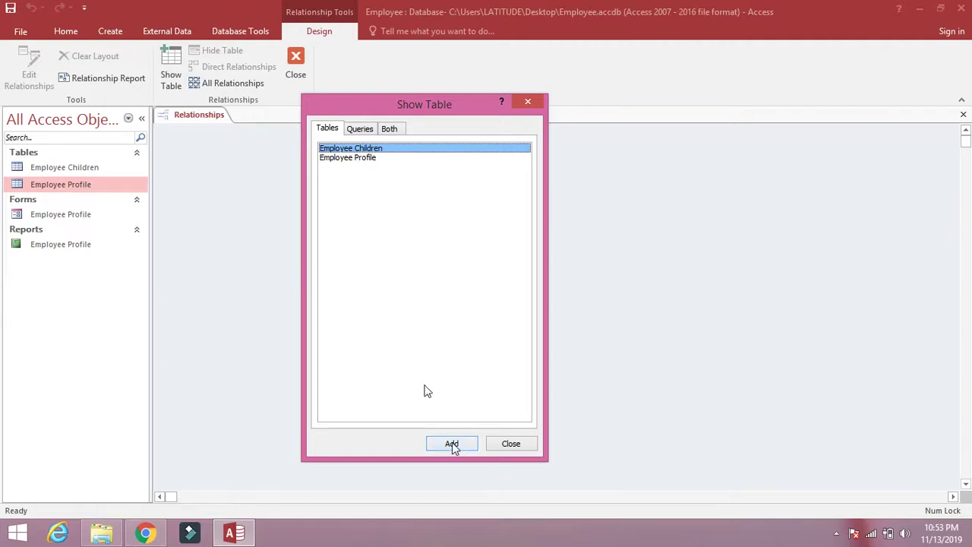
pyautogui.moveTo(360, 186); pyautogui.dragTo(345, 150)
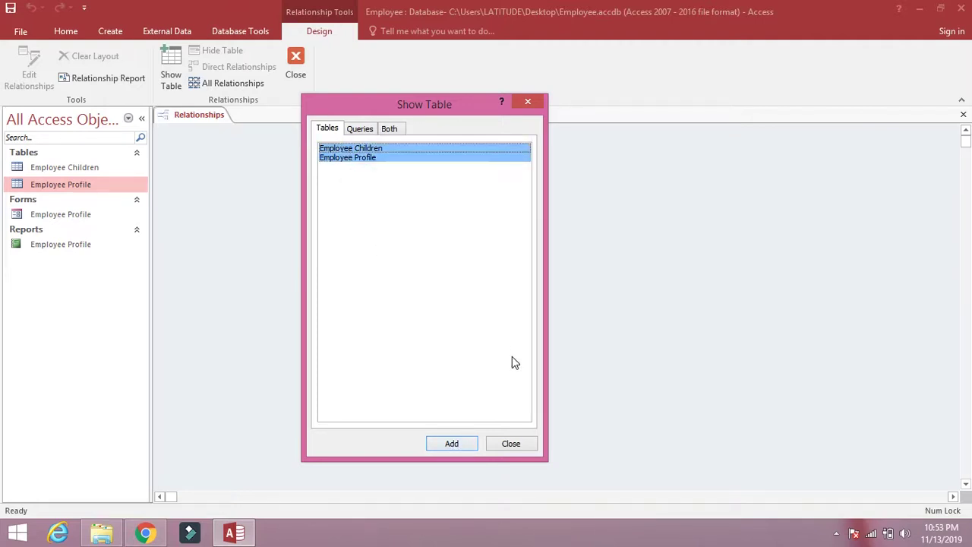
pyautogui.click(453, 445)
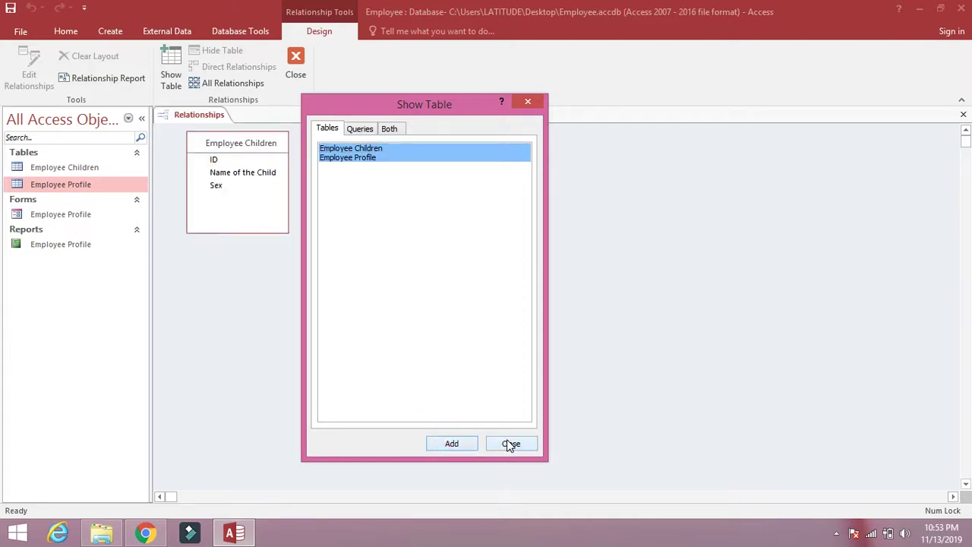
pyautogui.moveTo(386, 104); pyautogui.dragTo(509, 173)
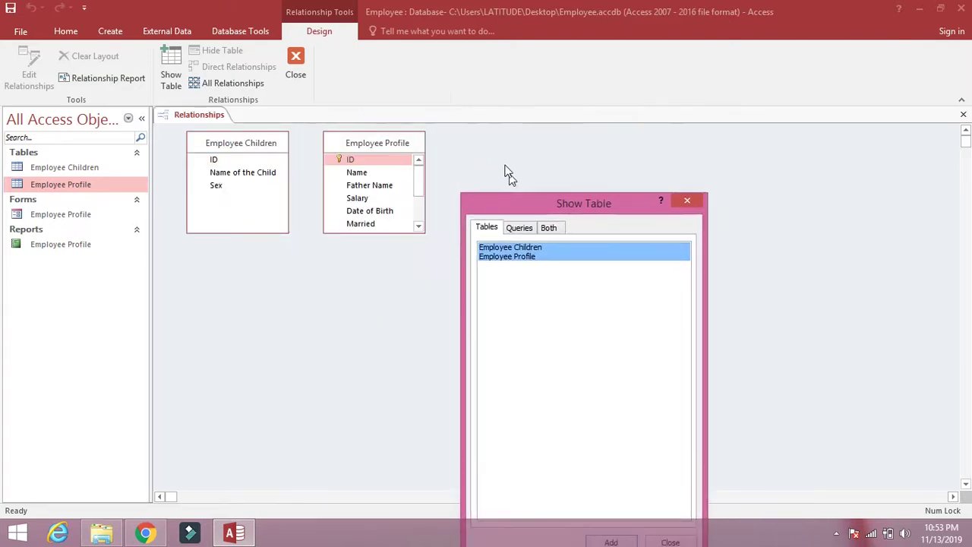
# Step: Link the ID fields of Employee Children and Employee Profile without referential integrity, and space the two table boxes apart
pyautogui.click(634, 485)
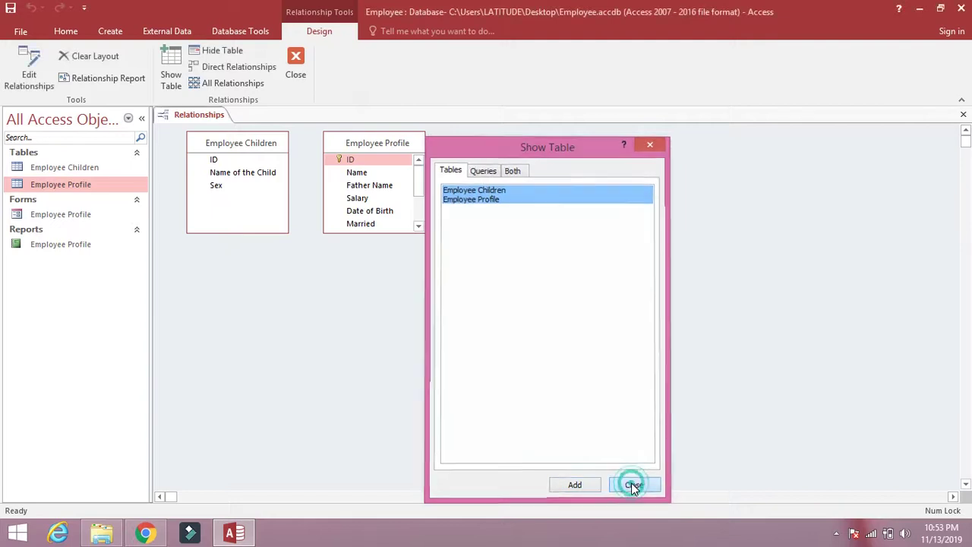
pyautogui.moveTo(224, 147); pyautogui.dragTo(284, 145)
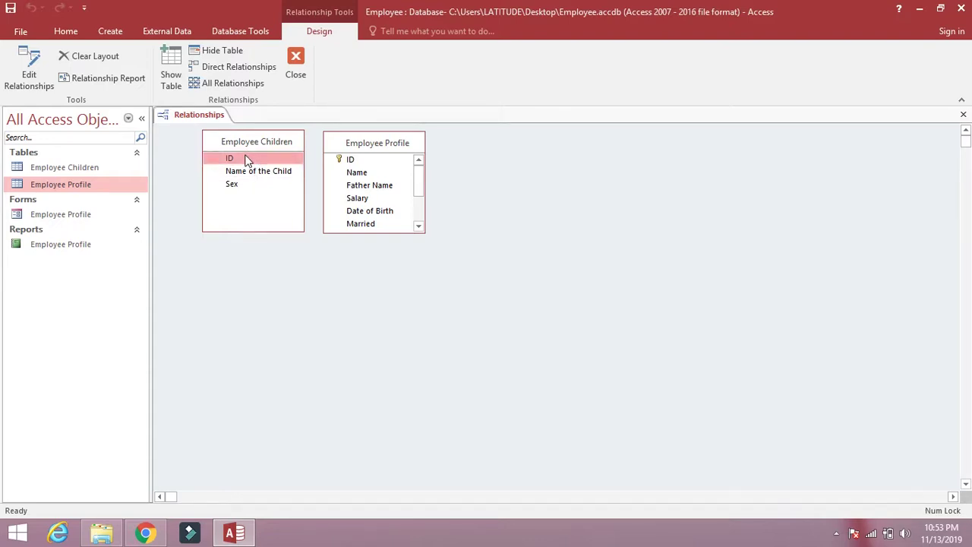
pyautogui.moveTo(239, 159); pyautogui.dragTo(354, 163)
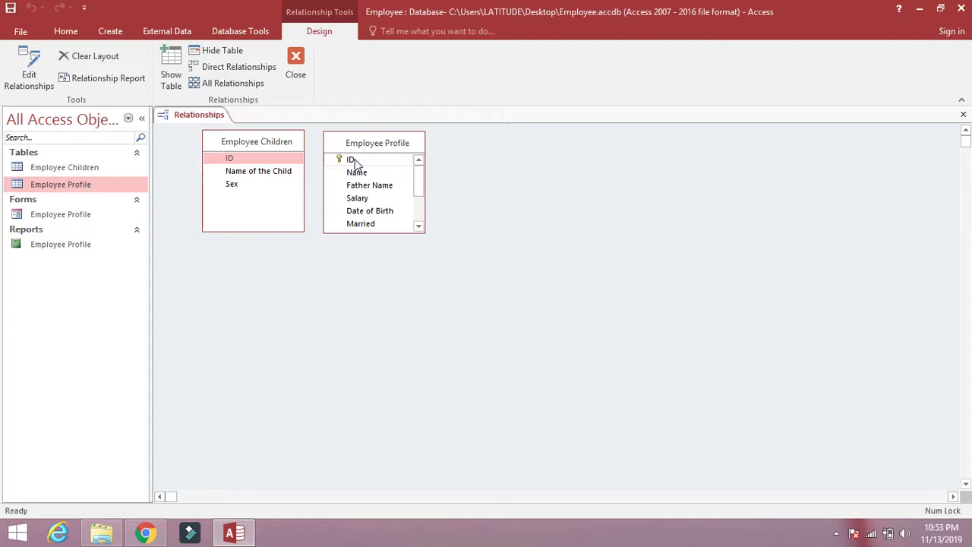
pyautogui.click(278, 158)
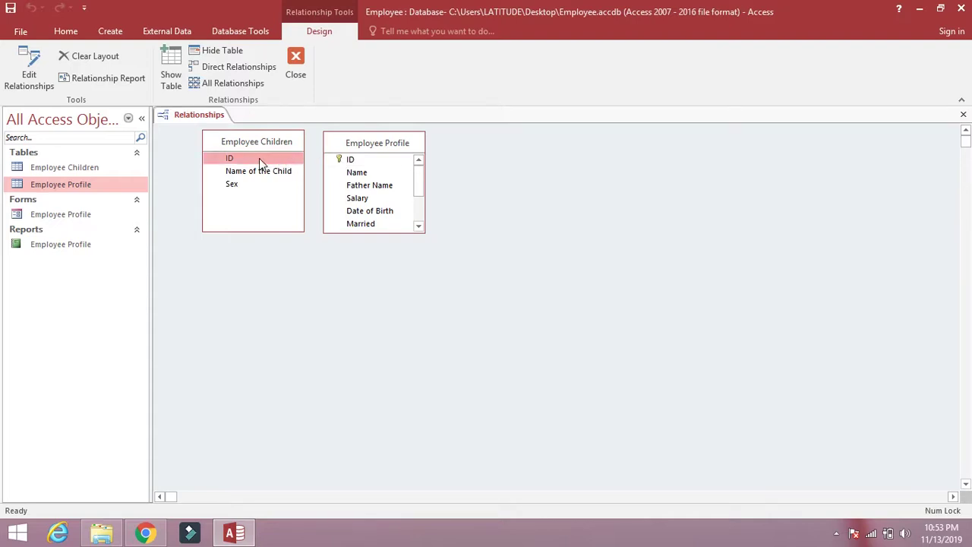
pyautogui.moveTo(259, 158); pyautogui.dragTo(351, 164)
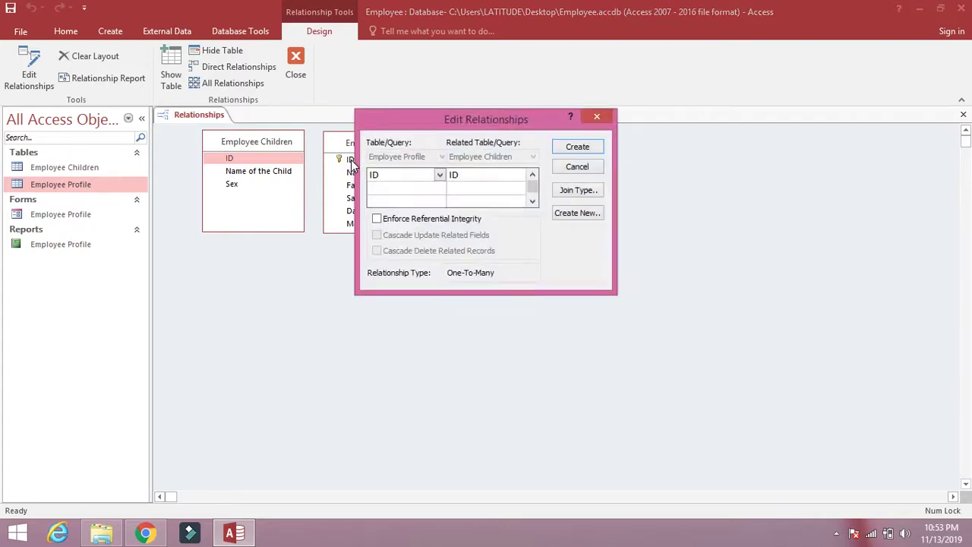
pyautogui.click(573, 151)
pyautogui.moveTo(387, 144); pyautogui.dragTo(513, 146)
# Step: Delete the relationship between the Employee Children and Employee Profile tables
pyautogui.click(410, 160)
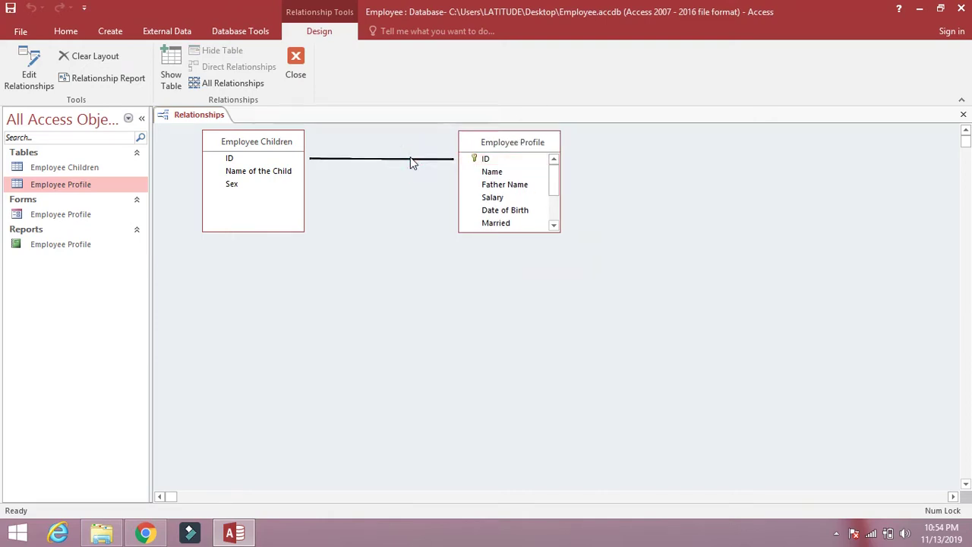
pyautogui.doubleClick(410, 160)
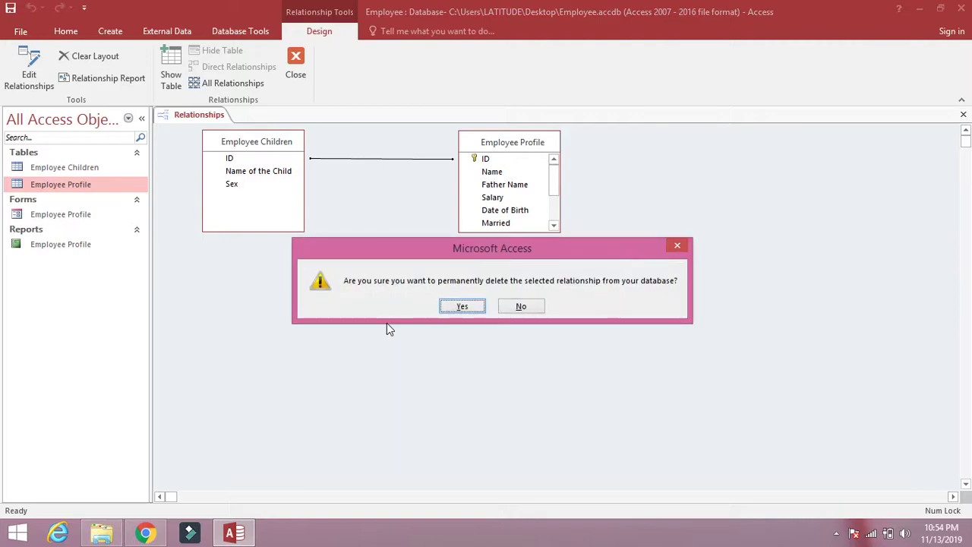
pyautogui.click(459, 305)
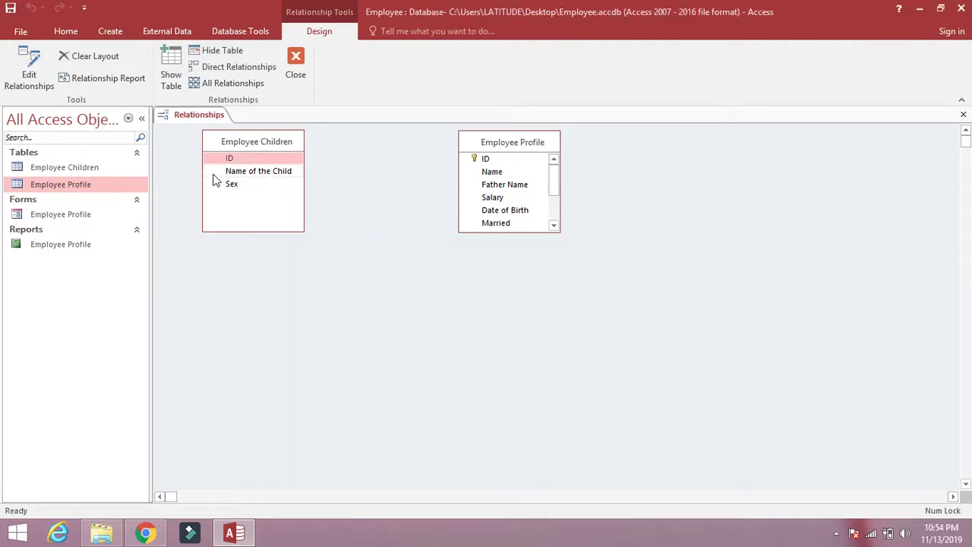
# Step: Relate both tables by ID with referential integrity, cascade update and cascade delete enabled, and save and close the Relationships layout
pyautogui.moveTo(225, 158); pyautogui.dragTo(487, 159)
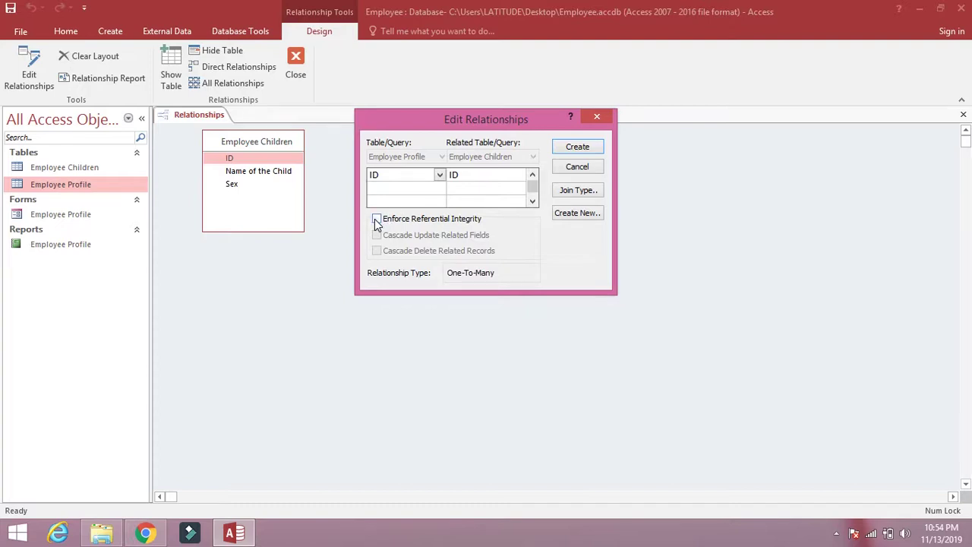
pyautogui.click(378, 220)
pyautogui.click(377, 235)
pyautogui.click(377, 252)
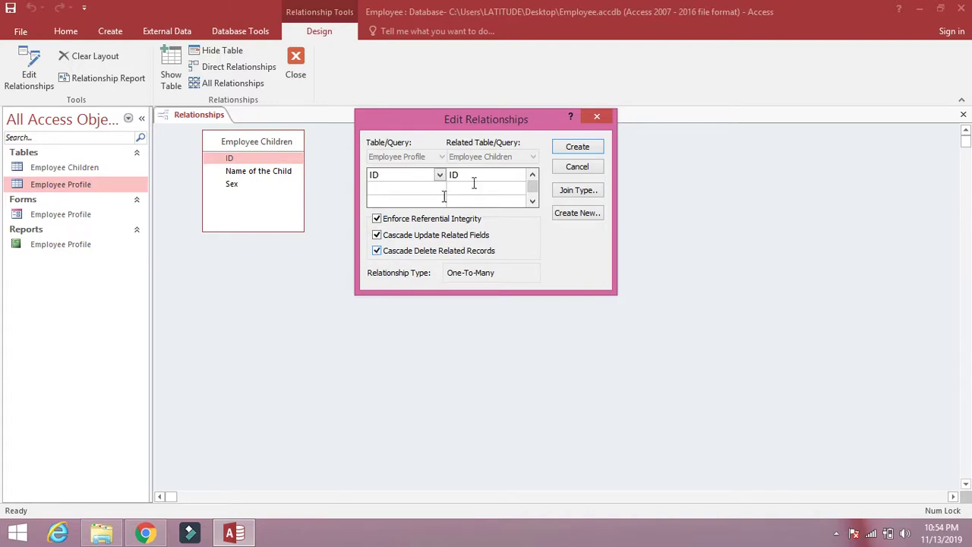
pyautogui.click(575, 151)
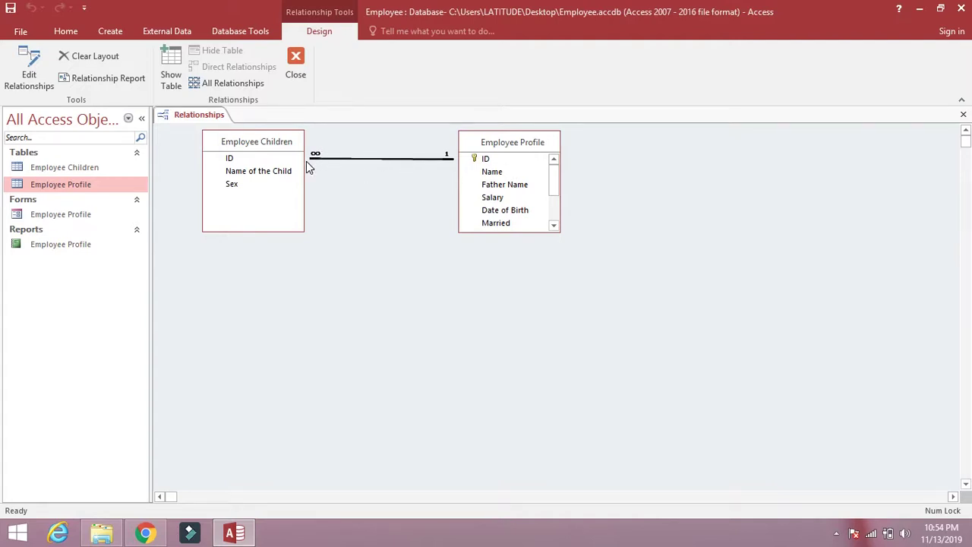
pyautogui.click(12, 10)
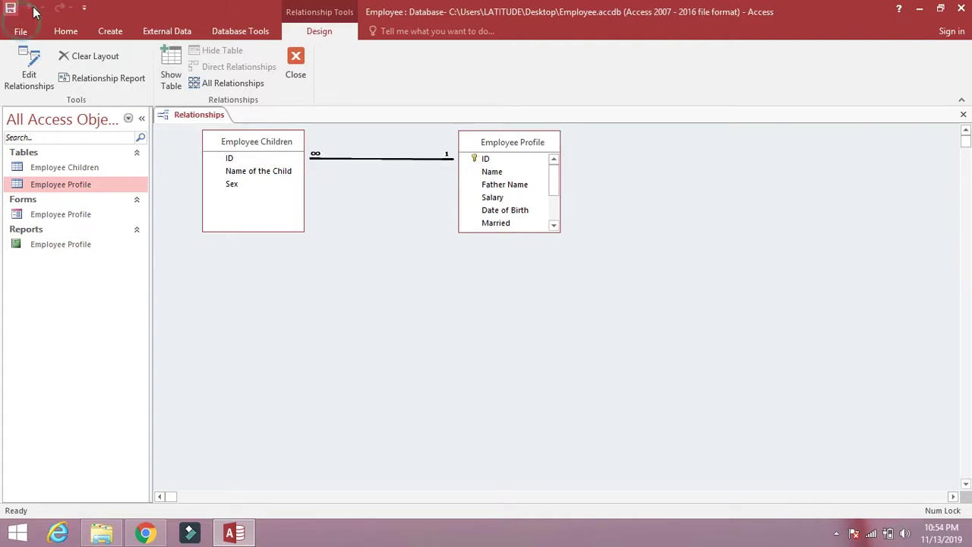
pyautogui.click(964, 116)
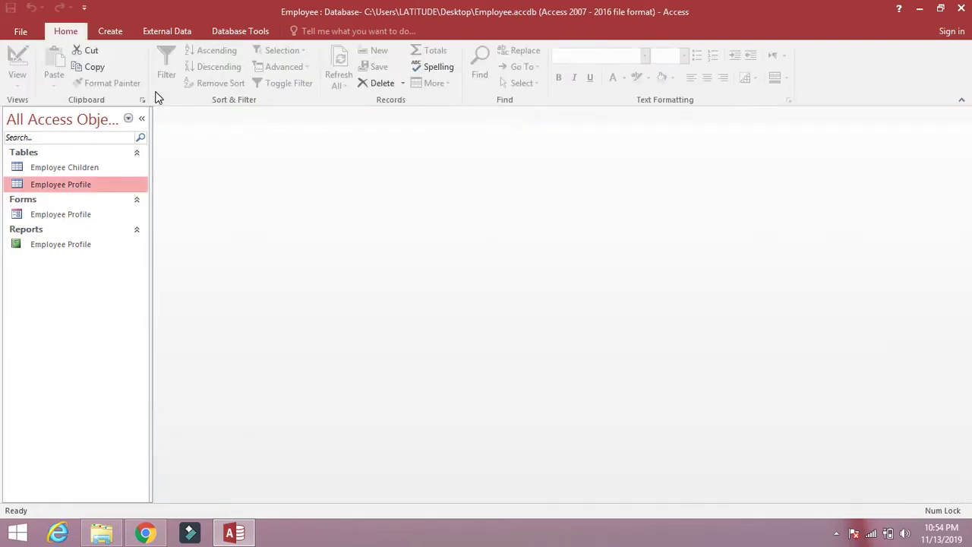
# Step: Start a new form with the Form Wizard and include all fields of the Employee Profile table
pyautogui.click(110, 34)
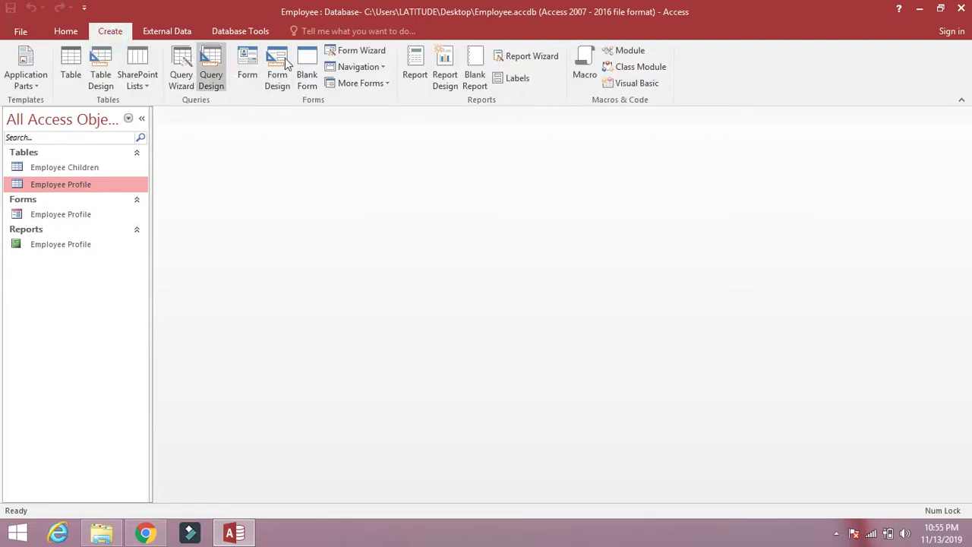
pyautogui.click(354, 52)
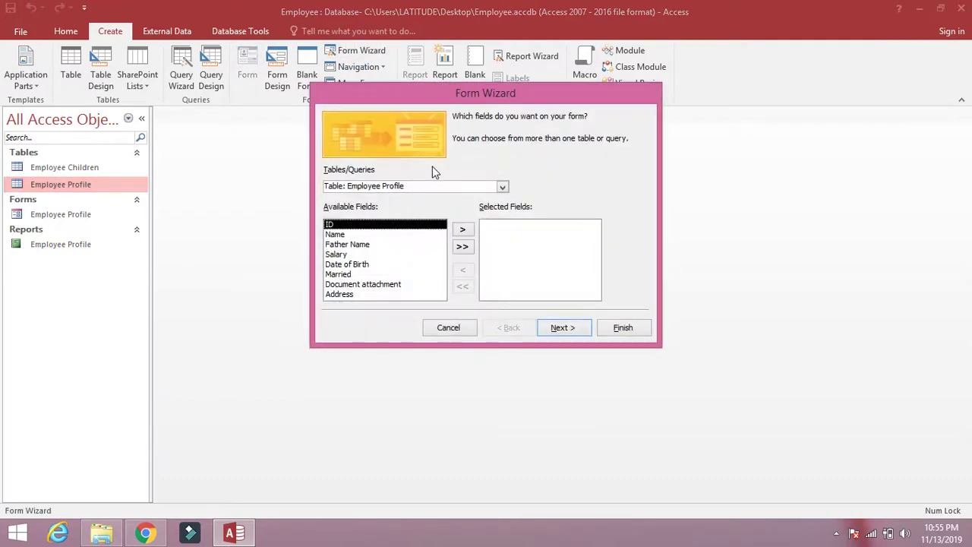
pyautogui.click(462, 248)
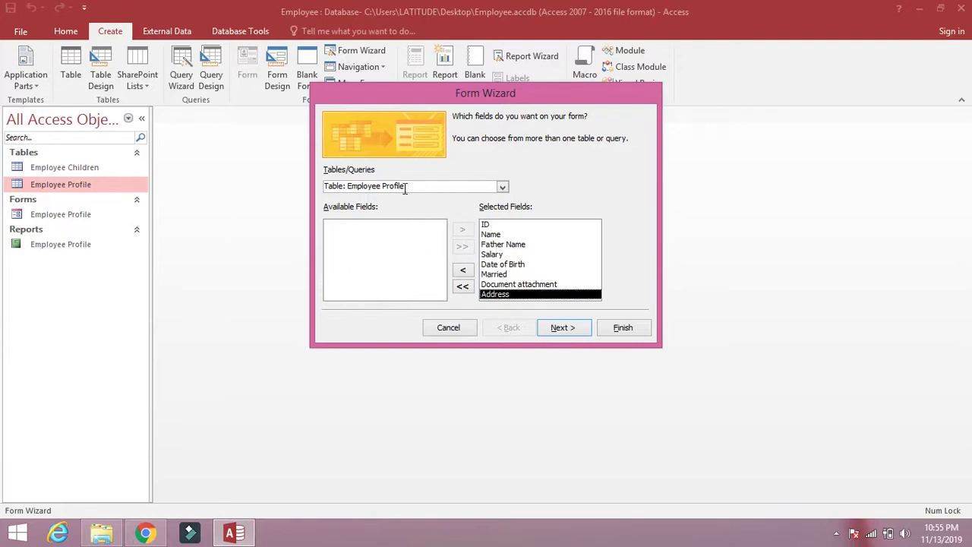
pyautogui.click(502, 187)
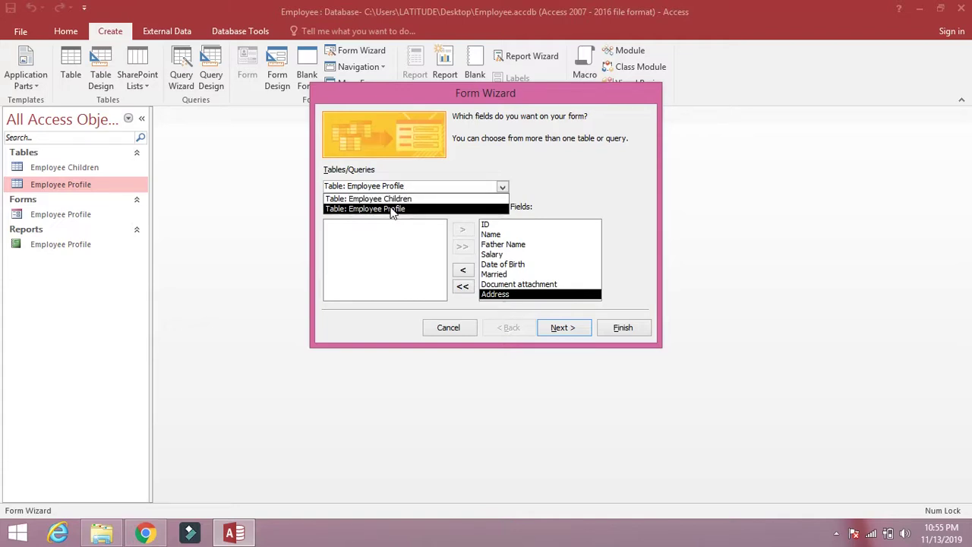
pyautogui.click(404, 273)
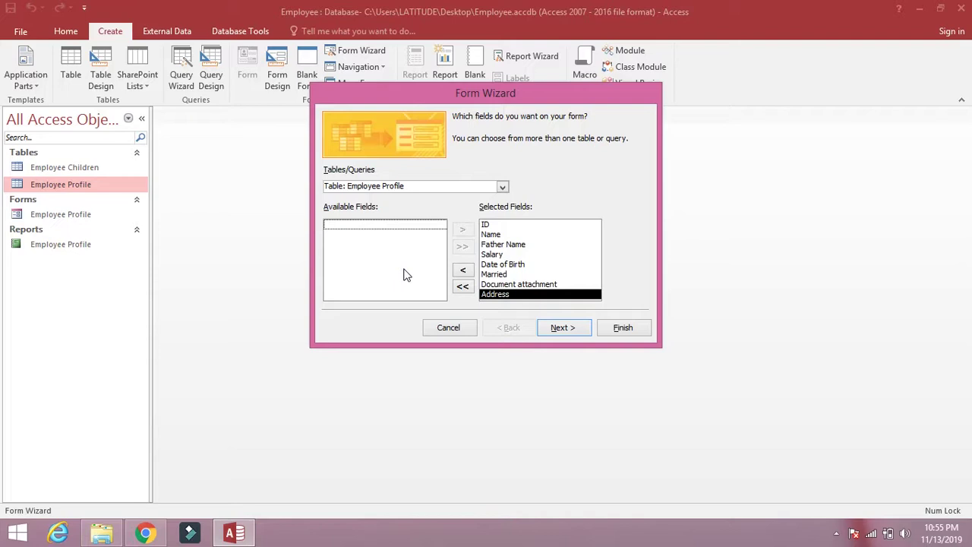
pyautogui.click(498, 244)
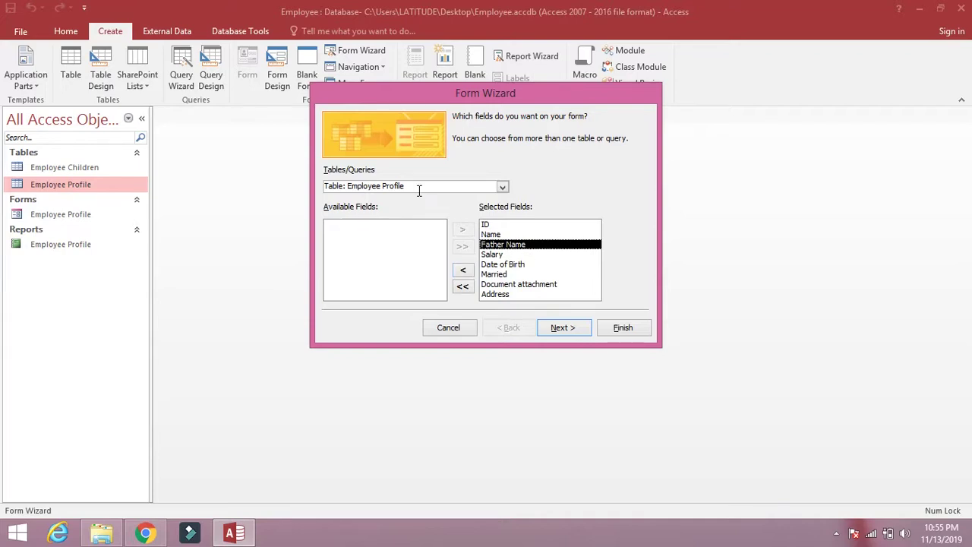
# Step: Add the Name of the Child and Sex fields from the Employee Children table after the form's Address field
pyautogui.click(502, 187)
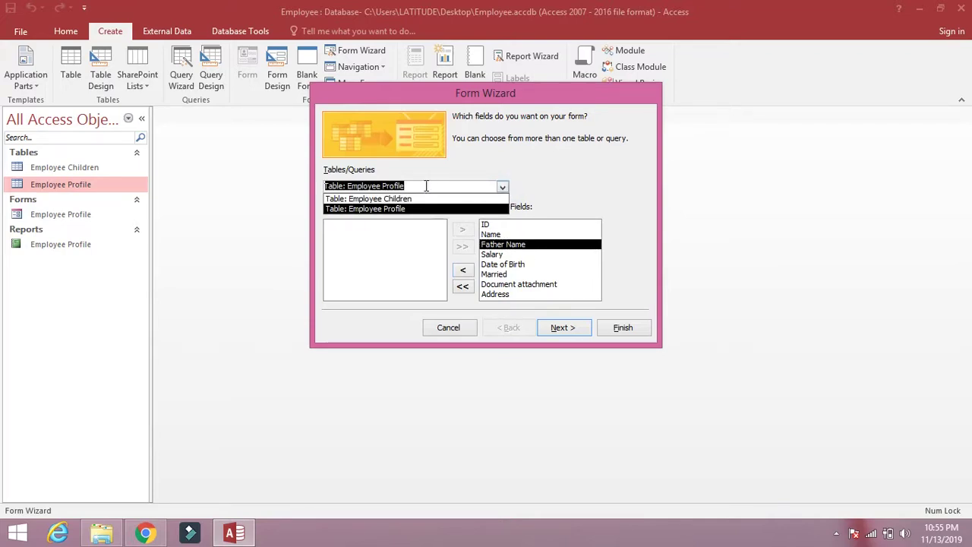
pyautogui.click(387, 199)
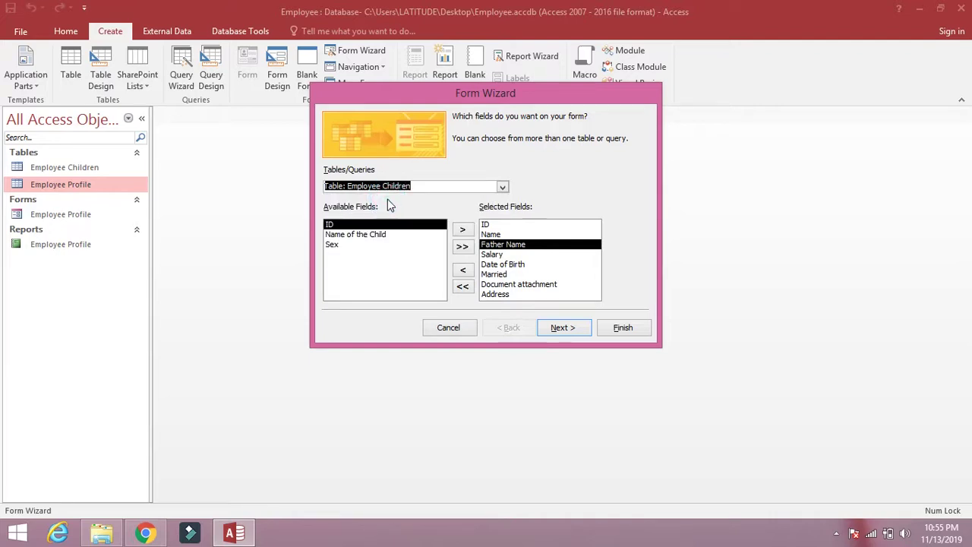
pyautogui.click(356, 237)
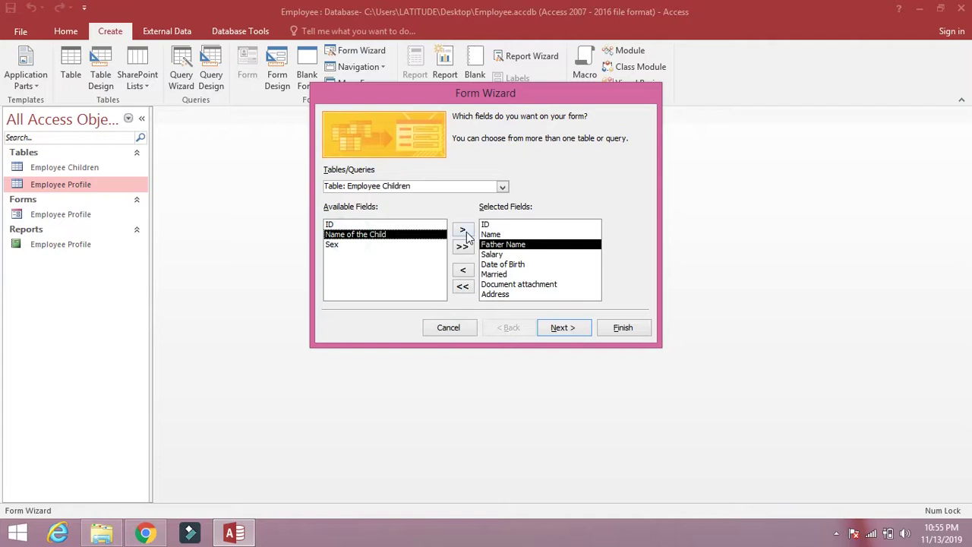
pyautogui.click(505, 295)
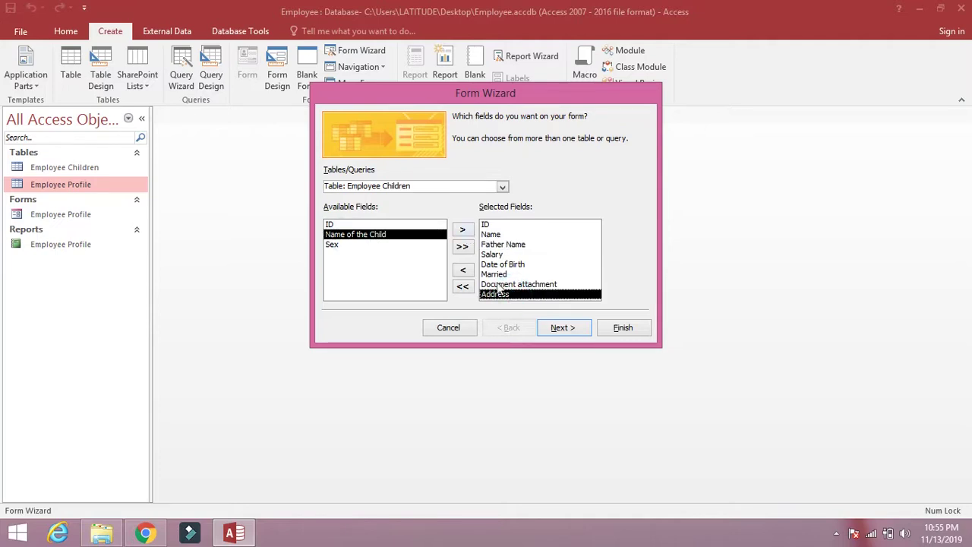
pyautogui.click(461, 231)
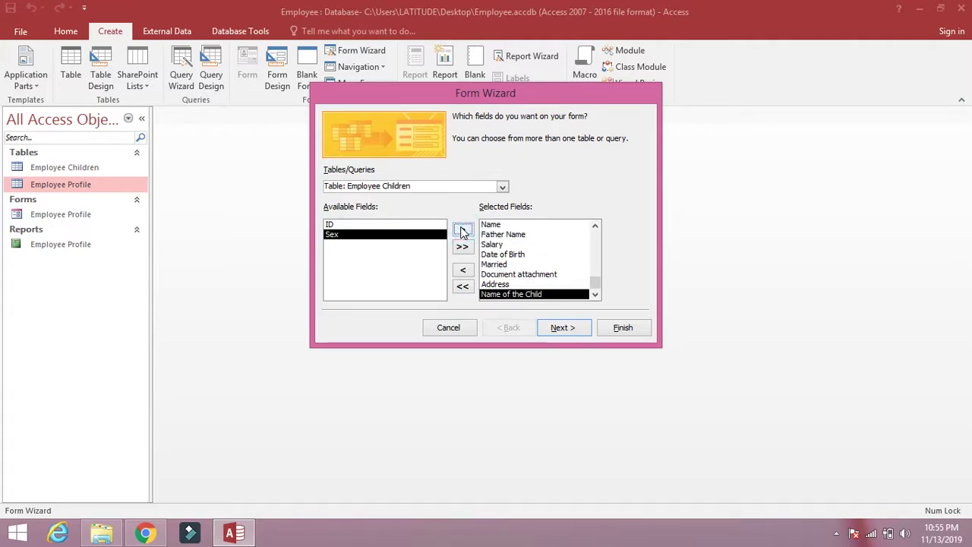
pyautogui.click(461, 231)
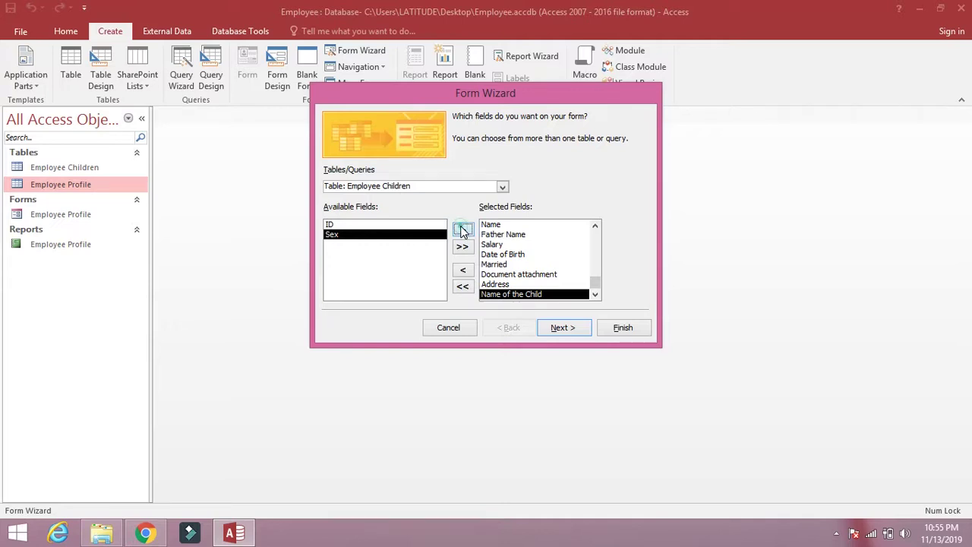
# Step: Finish the form viewed by Employee Profile, as a form with a subform in Datasheet layout
pyautogui.click(556, 330)
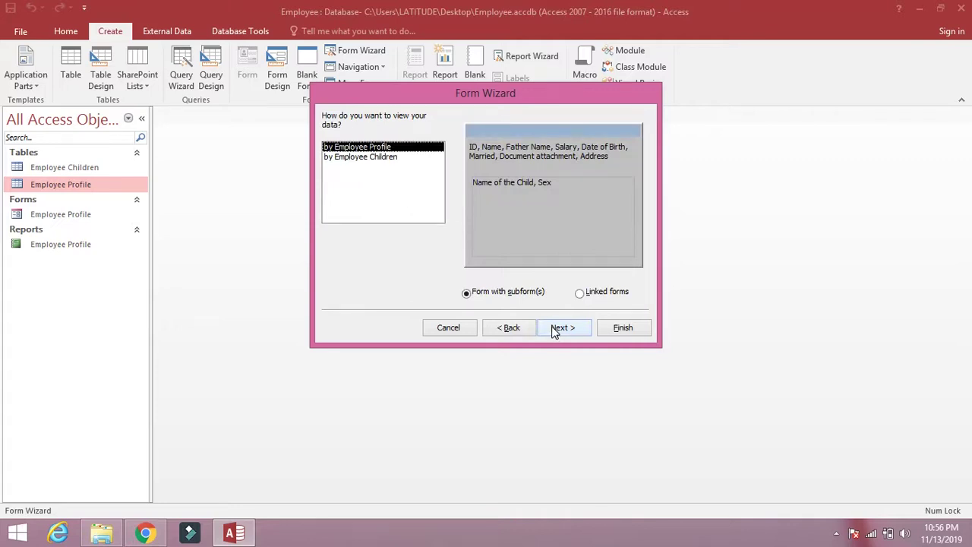
pyautogui.click(555, 330)
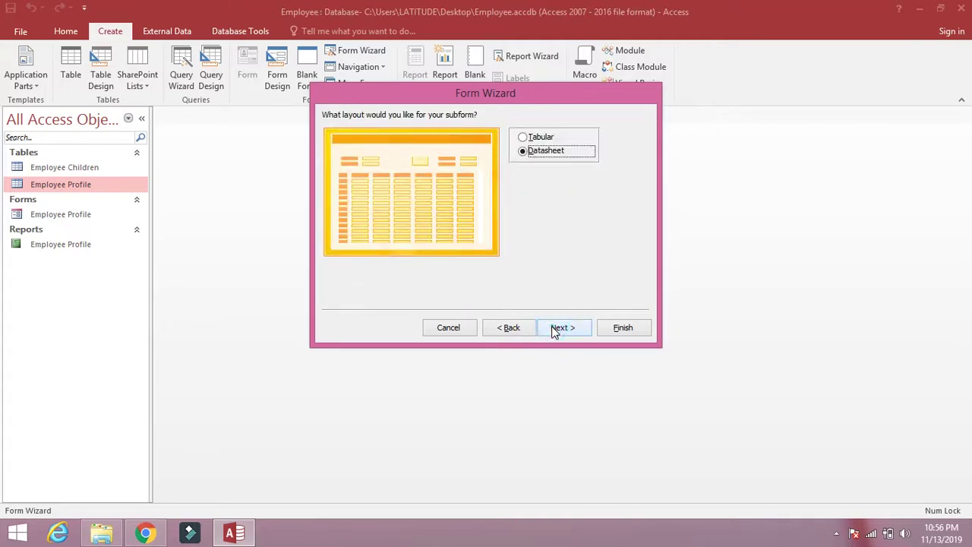
pyautogui.click(554, 329)
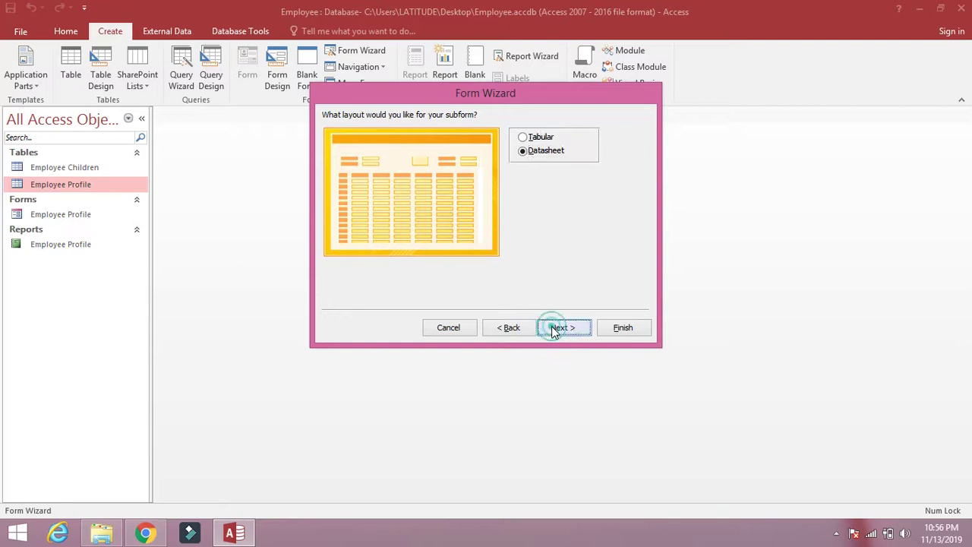
pyautogui.click(622, 328)
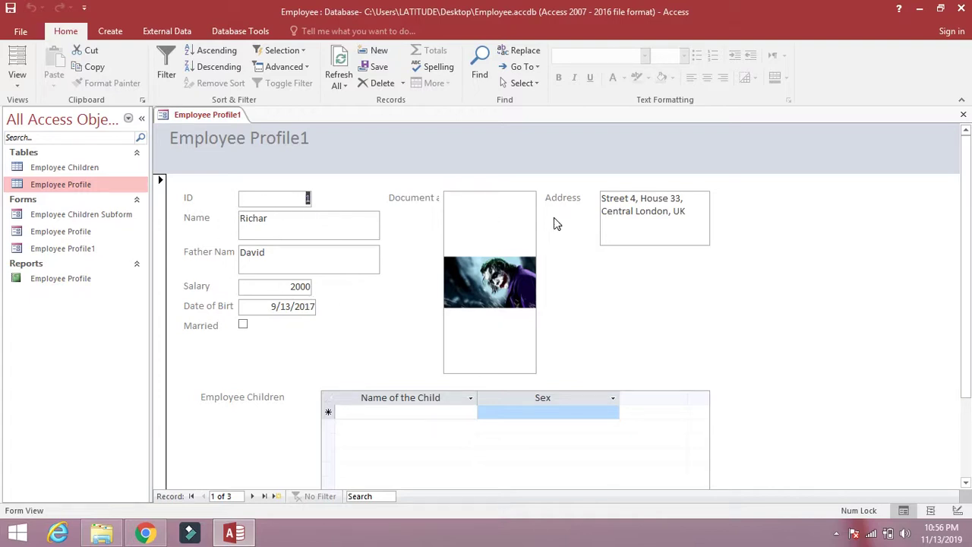
# Step: Enter the first child's name for the first employee in the Employee Children subform, with the sex Male
pyautogui.click(367, 411)
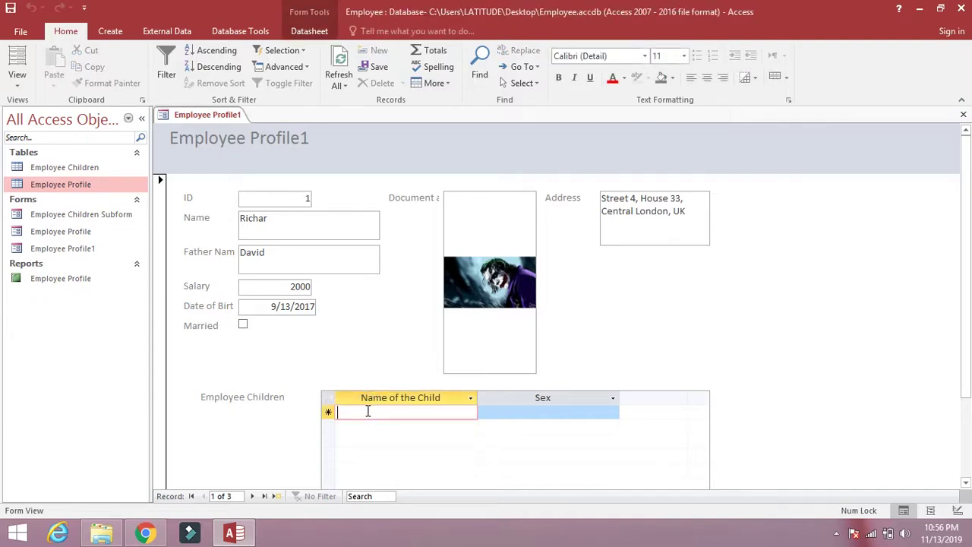
pyautogui.write('John')
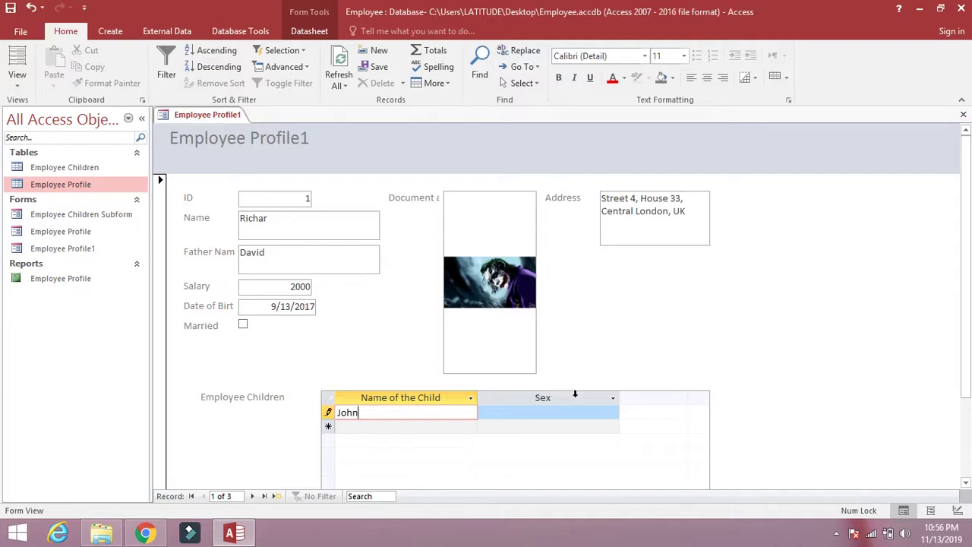
pyautogui.click(550, 411)
pyautogui.click(560, 411)
pyautogui.write('Male')
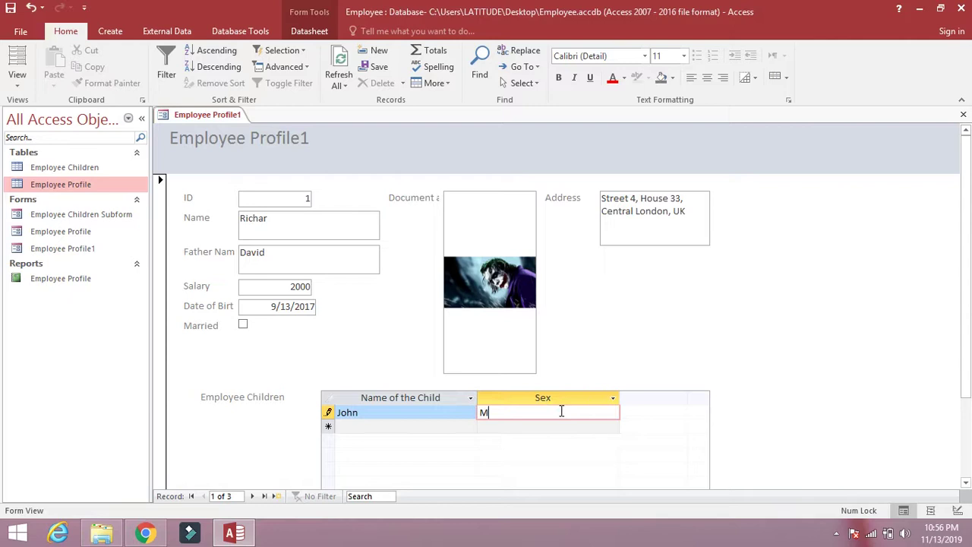
# Step: Enter a second child's name with the sex Female for the same employee, and go to the next employee record
pyautogui.click(392, 425)
pyautogui.write('J')
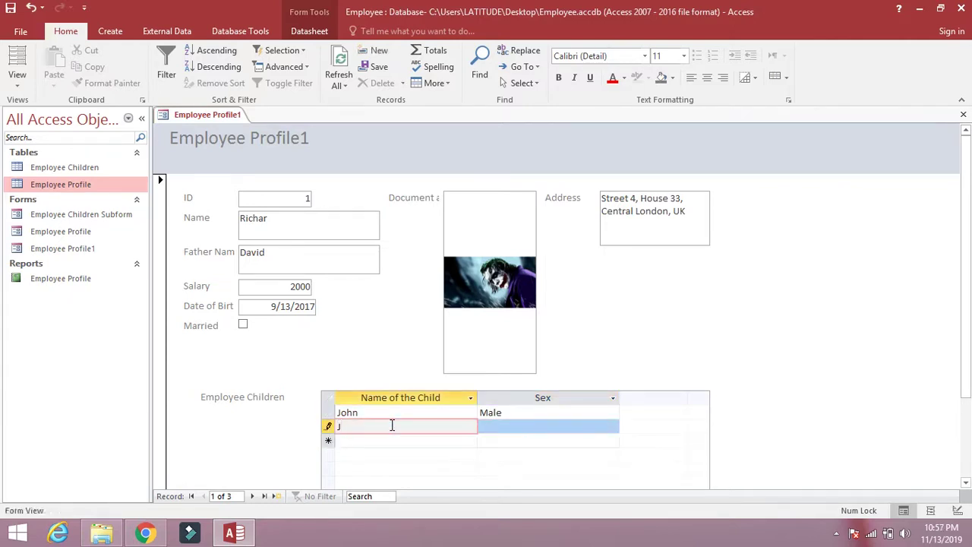
pyautogui.write('ulia')
pyautogui.press('Tab')
pyautogui.write('Female')
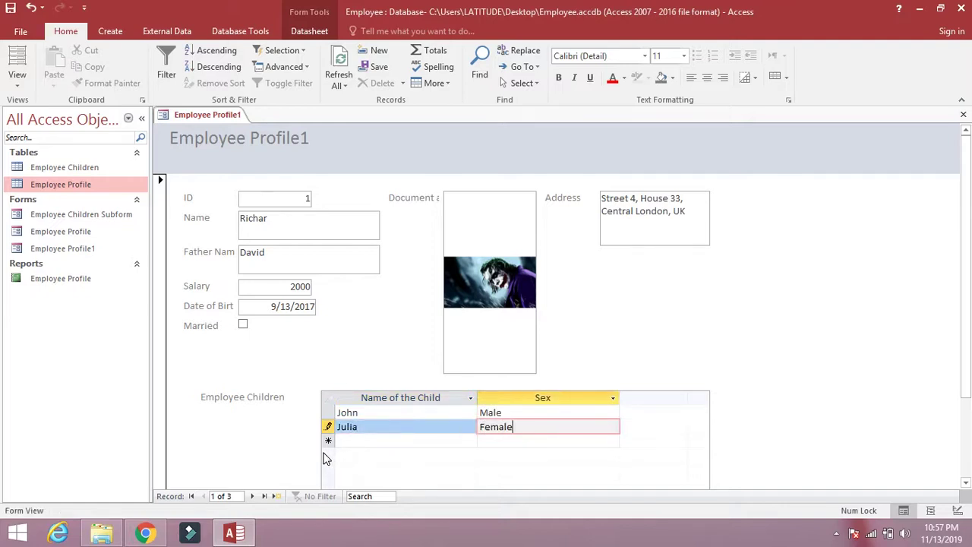
pyautogui.click(293, 198)
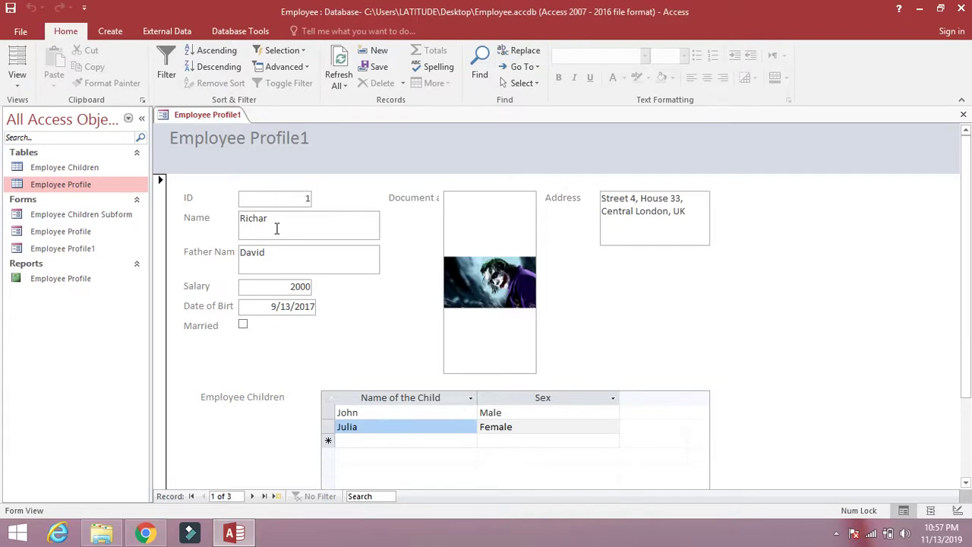
pyautogui.click(253, 497)
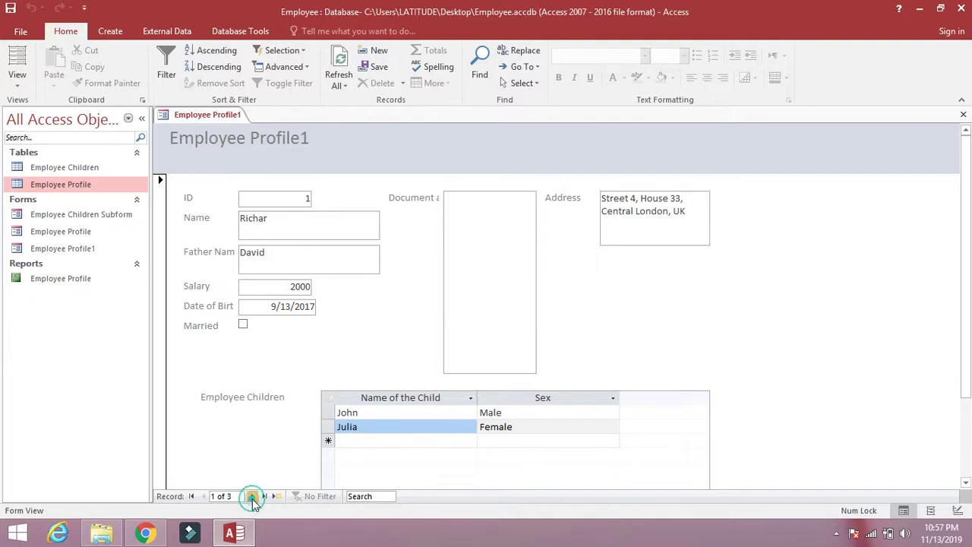